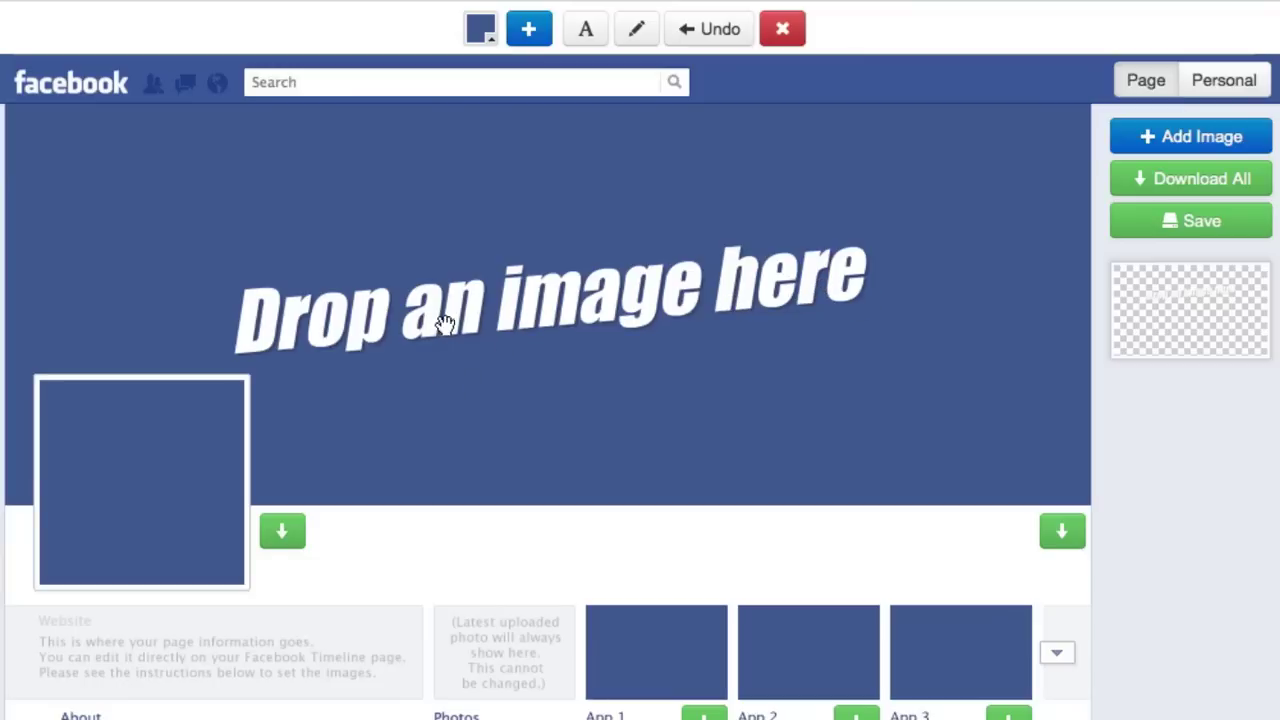
Delete the "Drop an image here" placeholder text from the cover area.
click(790, 272)
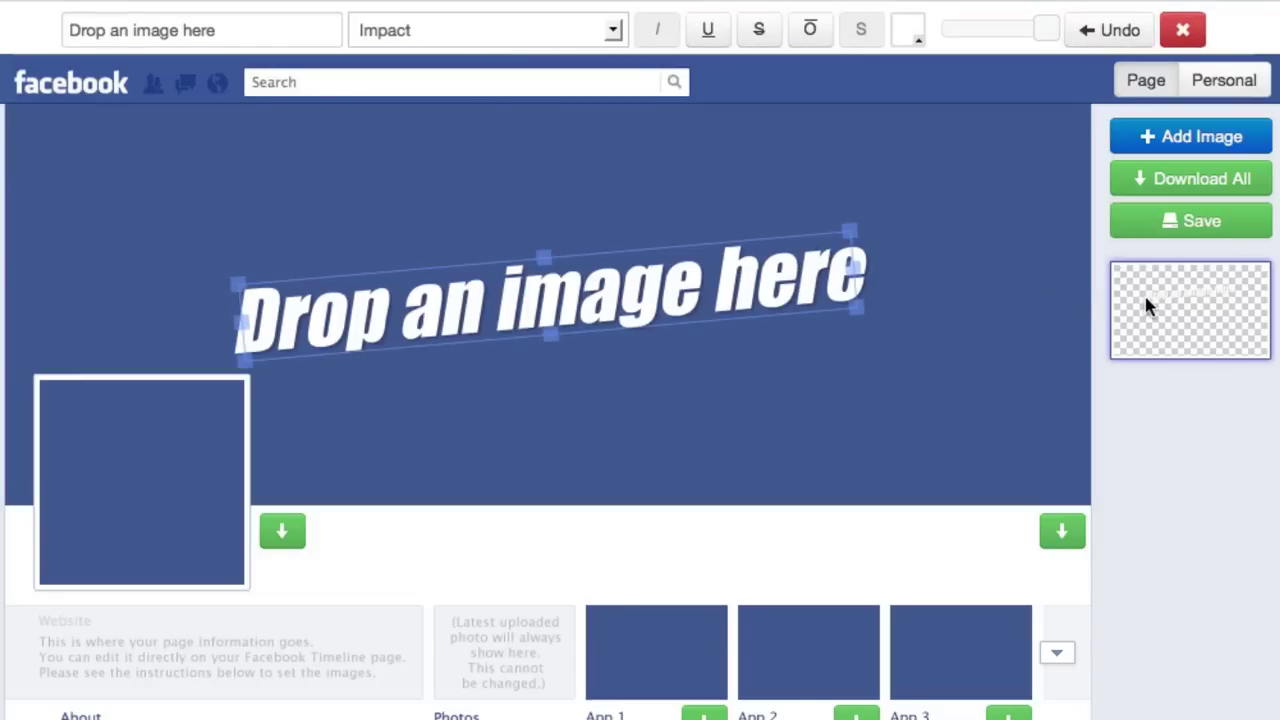
click(1183, 31)
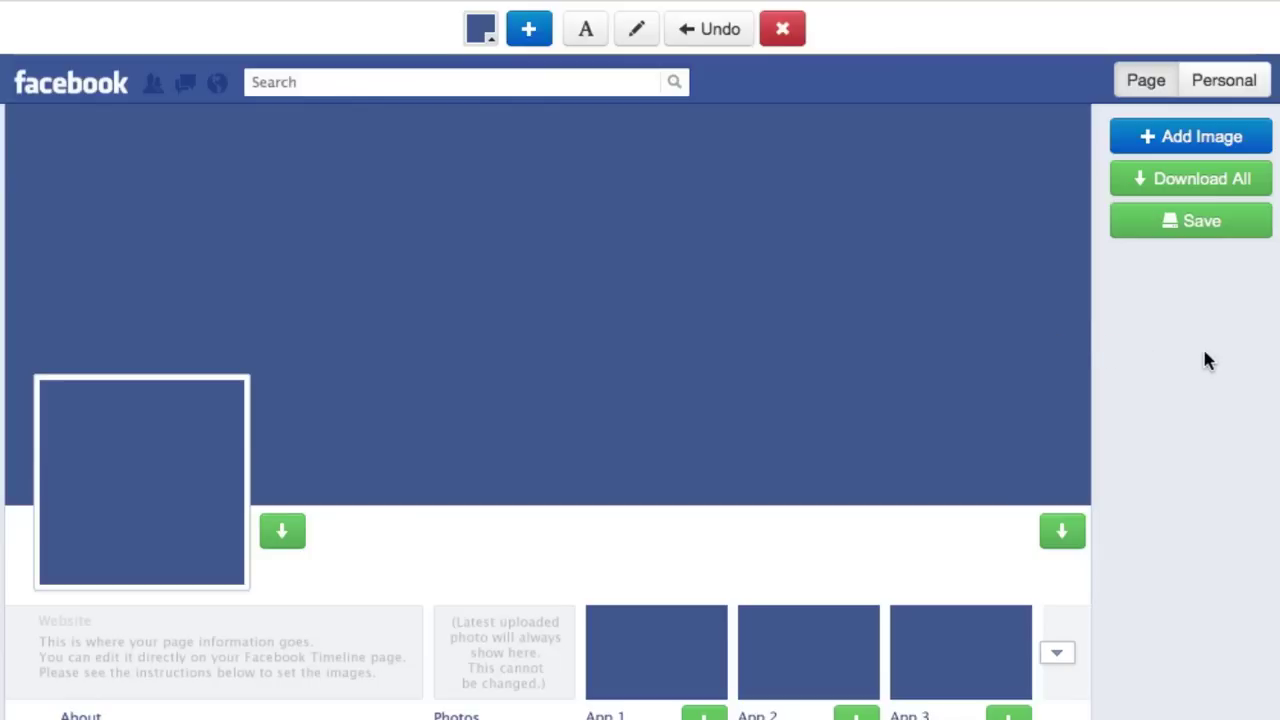
Start adding an image and browse to the collages folder inside collage-graphics-pack.
click(1200, 140)
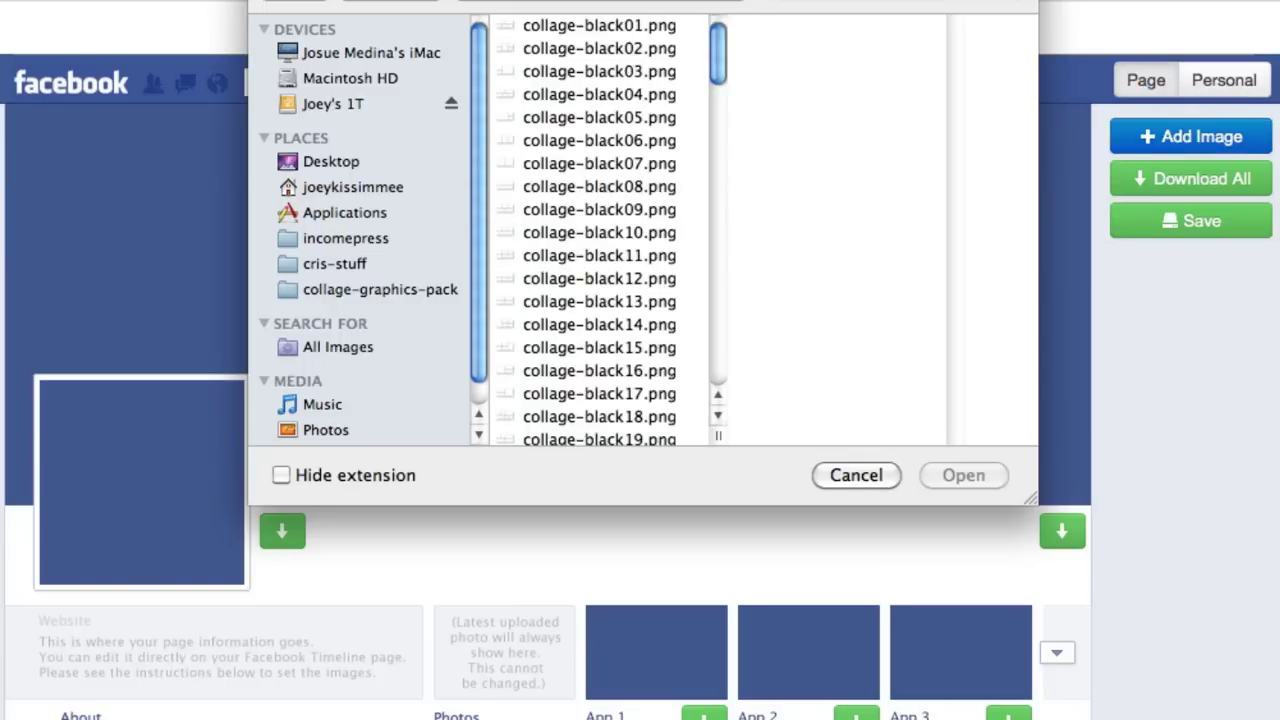
drag(672, 0, 604, 100)
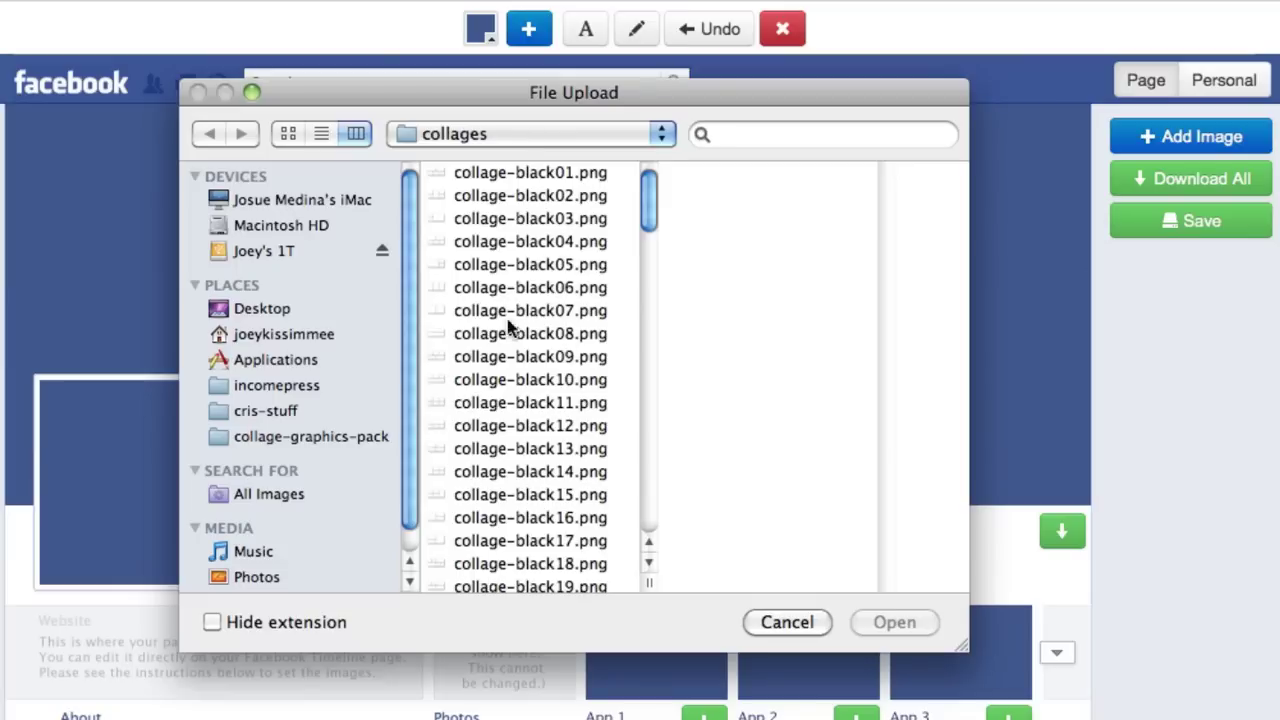
click(331, 446)
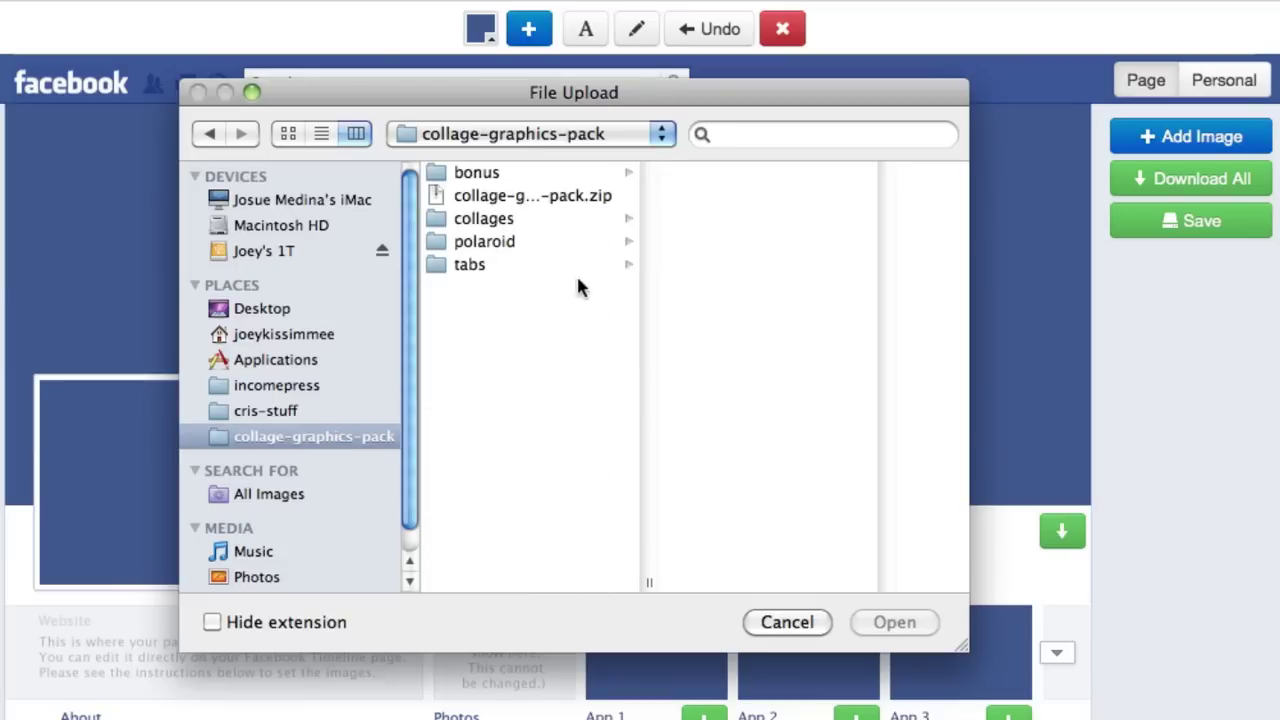
click(492, 225)
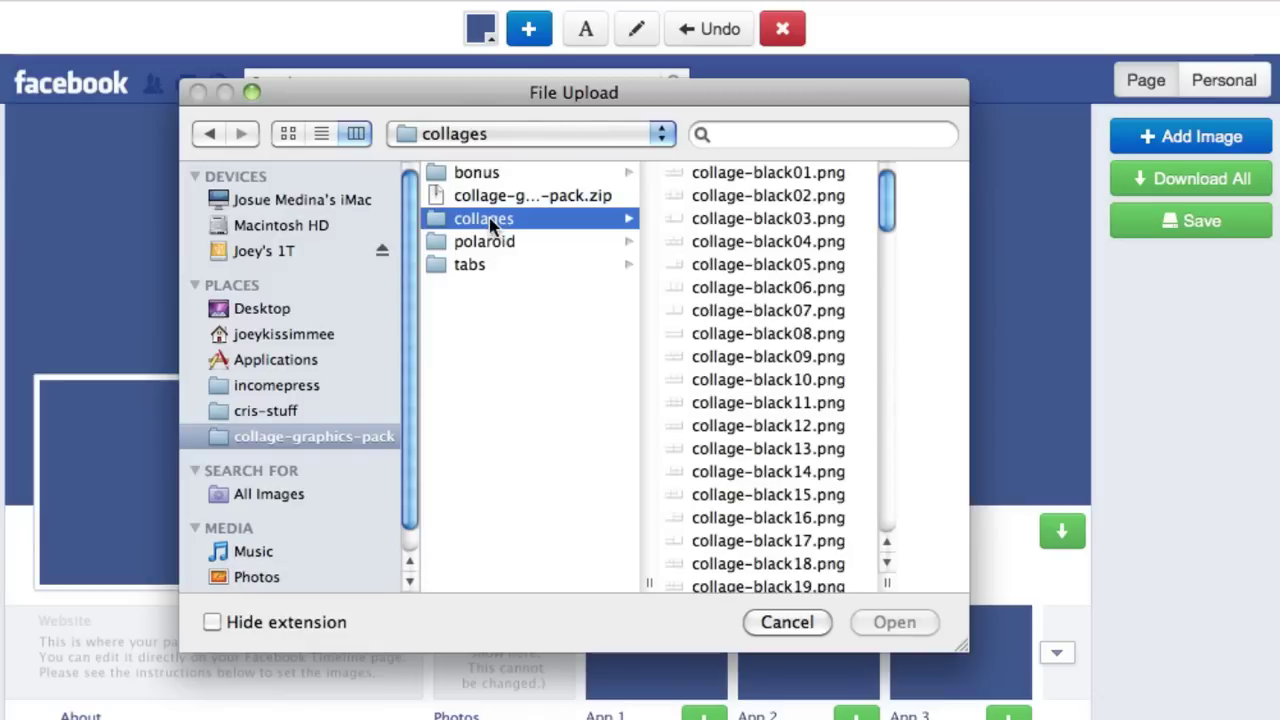
Preview the collage templates collage-black01.png through collage-black08.png and look through the list of blue and red variants.
click(793, 175)
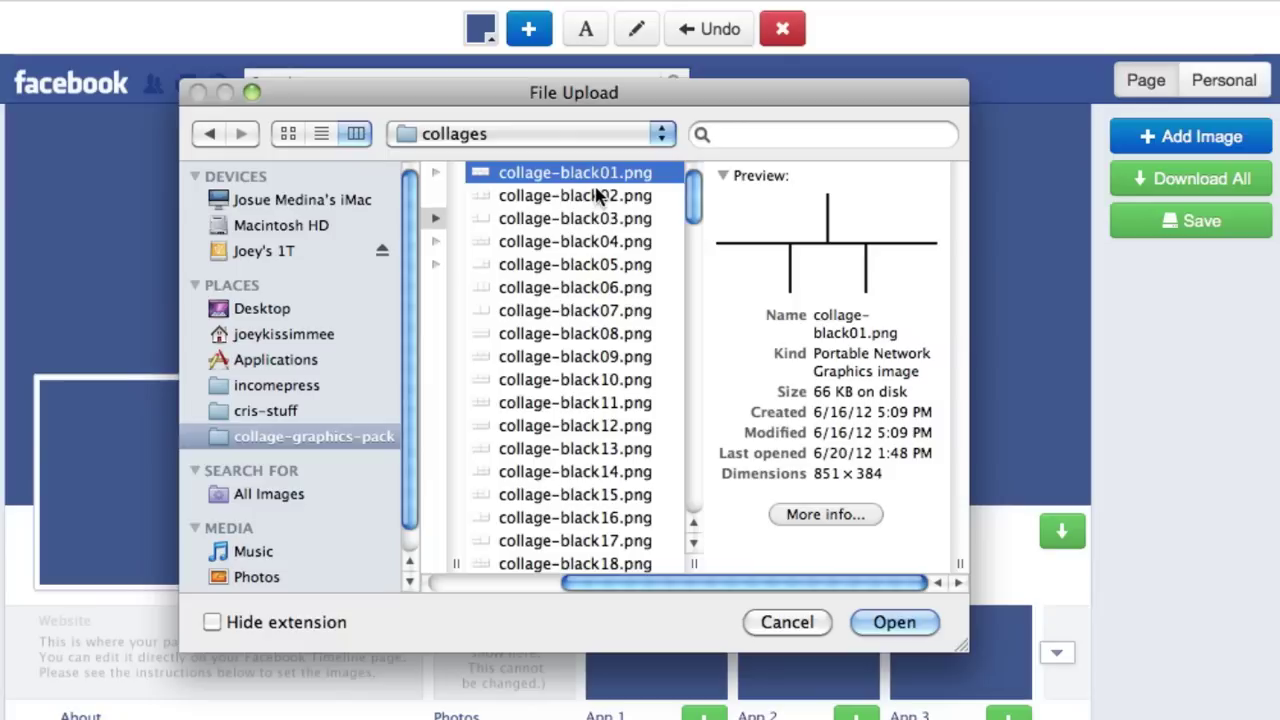
scroll(597, 195, down, 5)
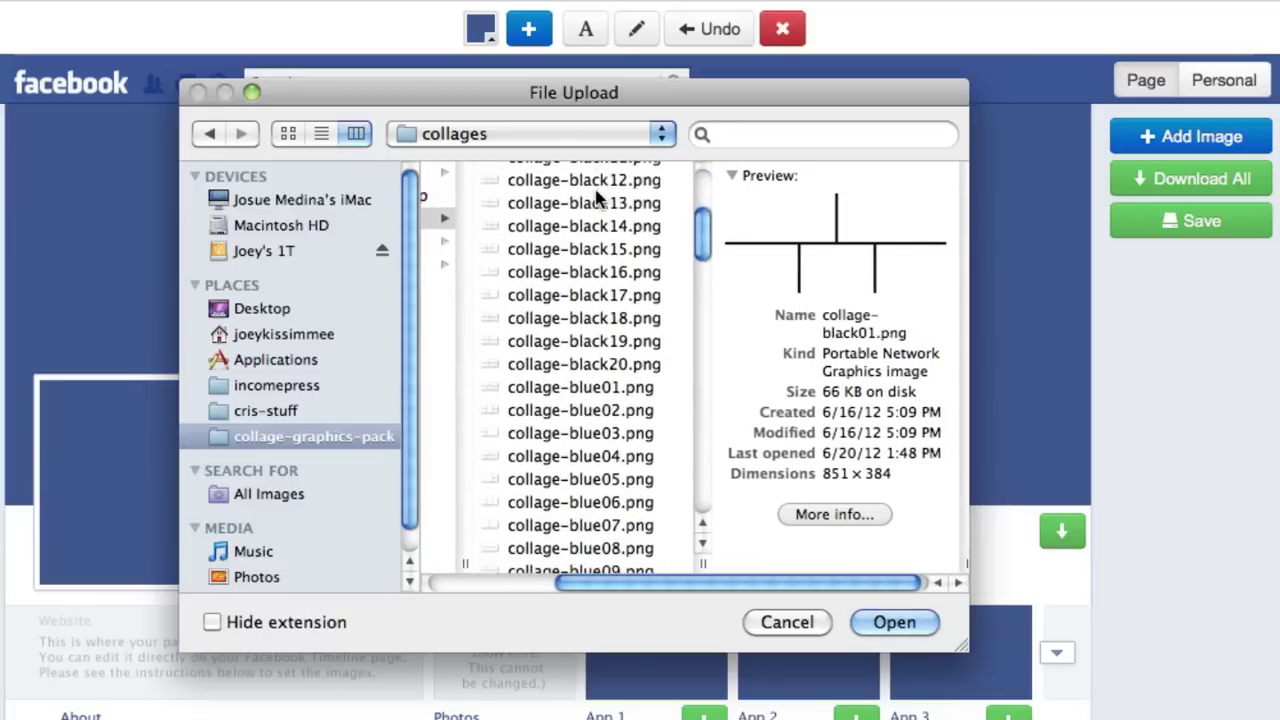
scroll(597, 198, up, 6)
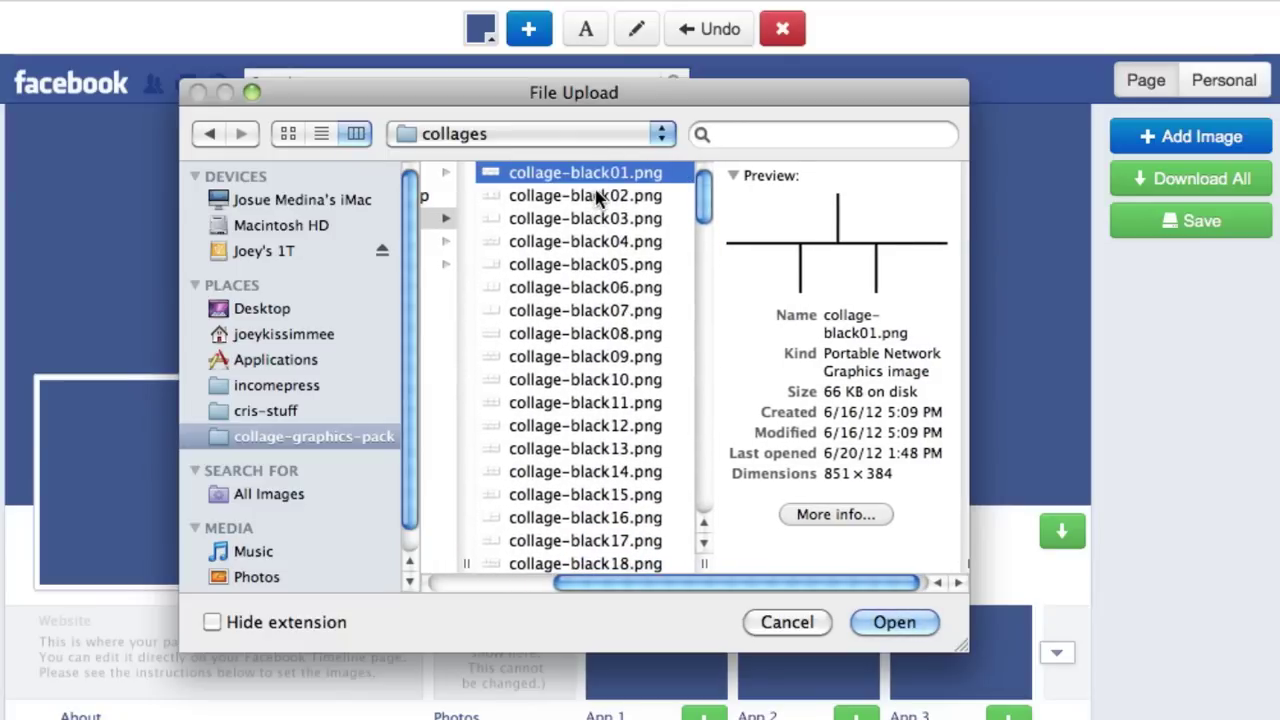
scroll(597, 196, down, 1)
scroll(597, 196, up, 1)
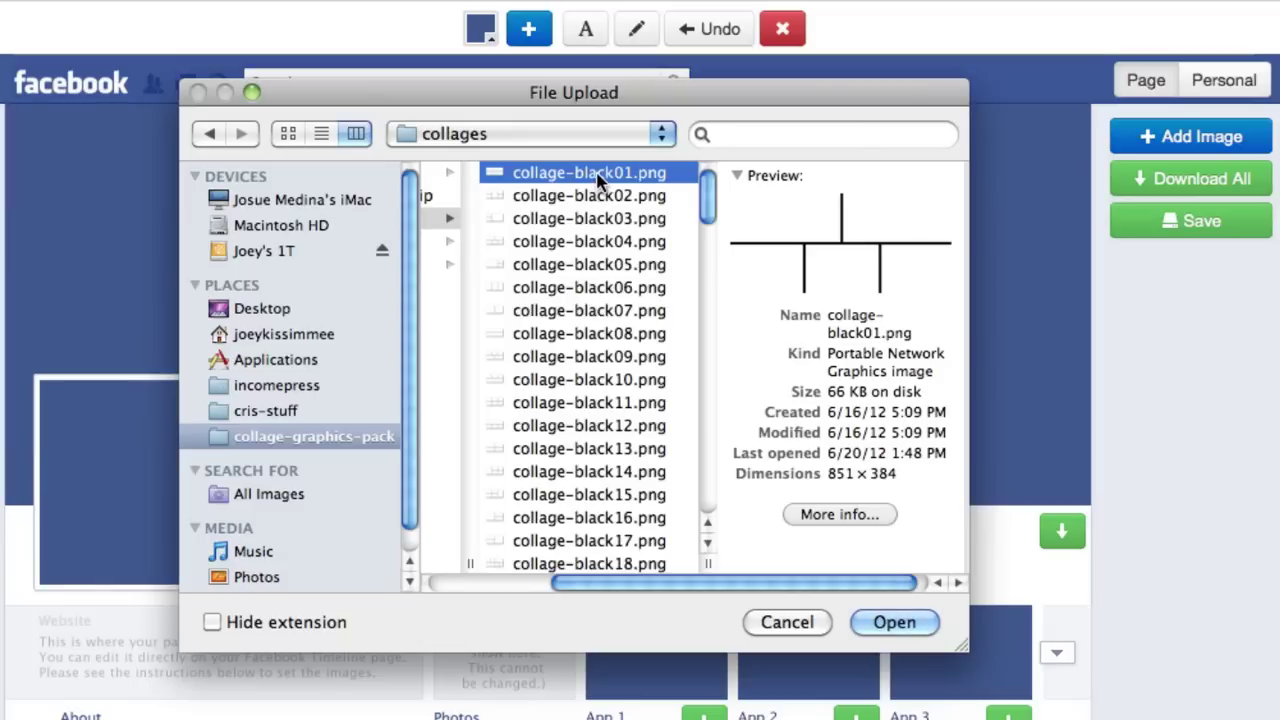
click(594, 196)
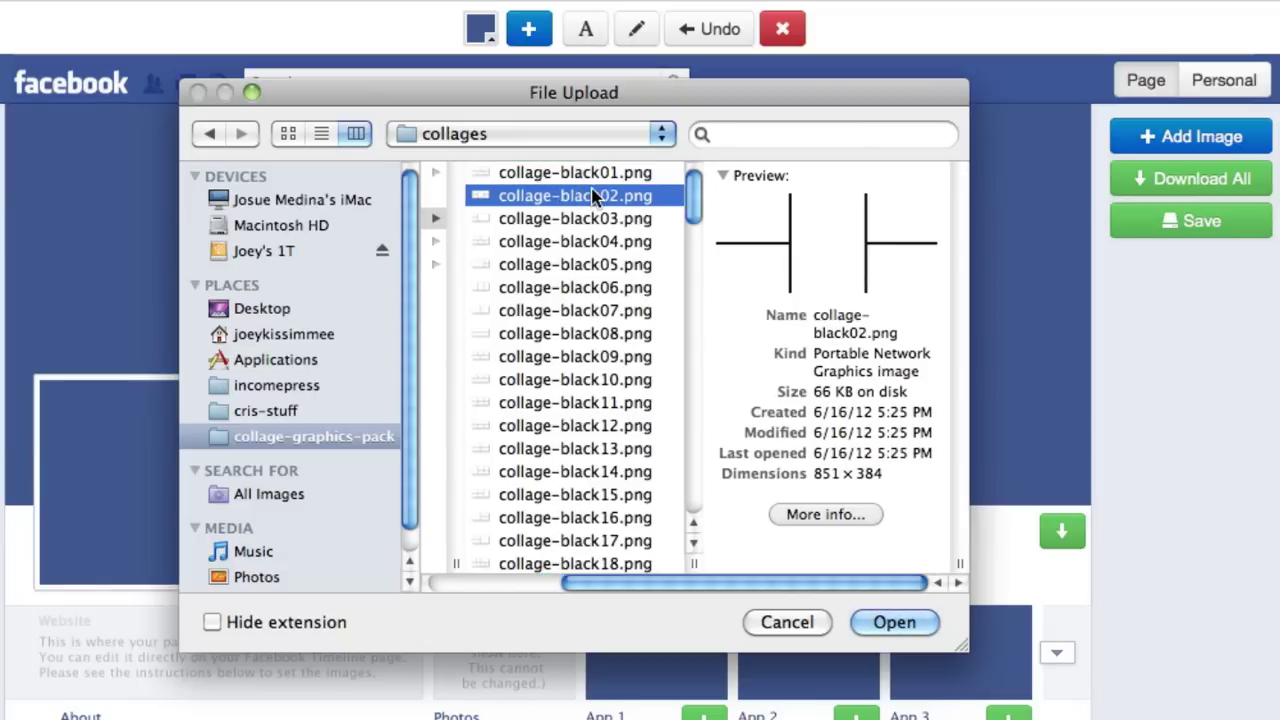
click(590, 214)
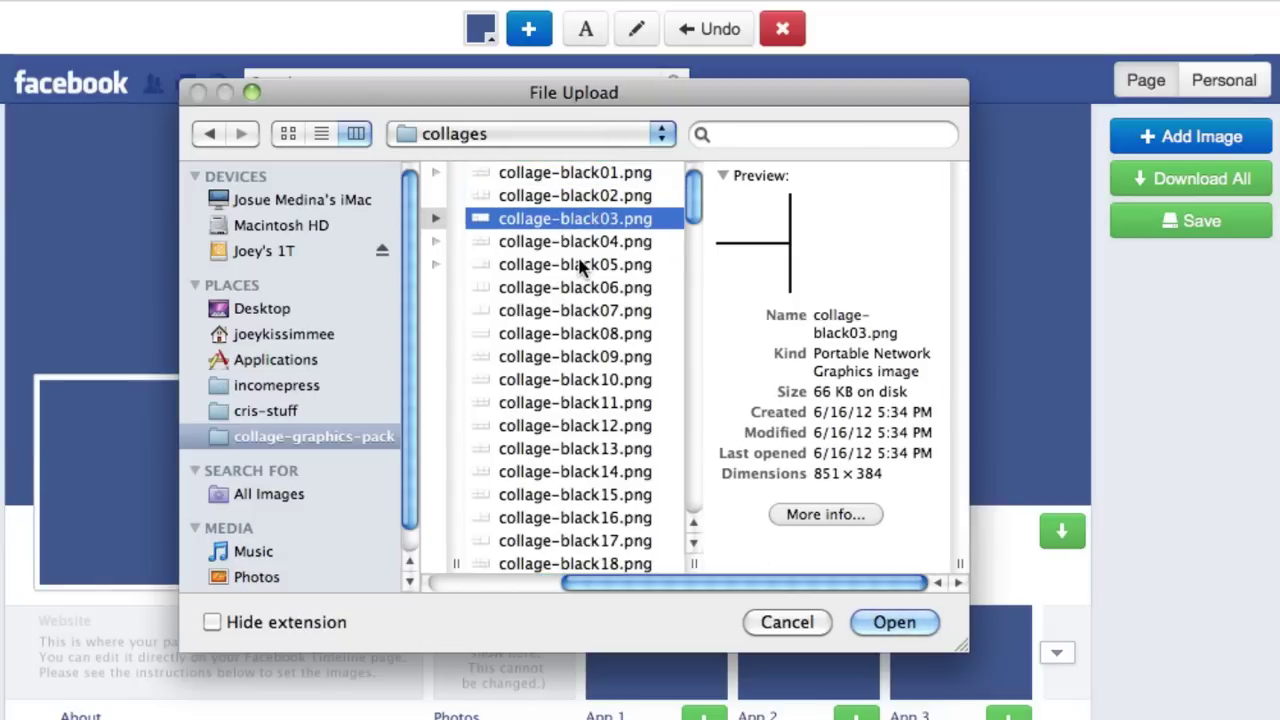
key(Down)
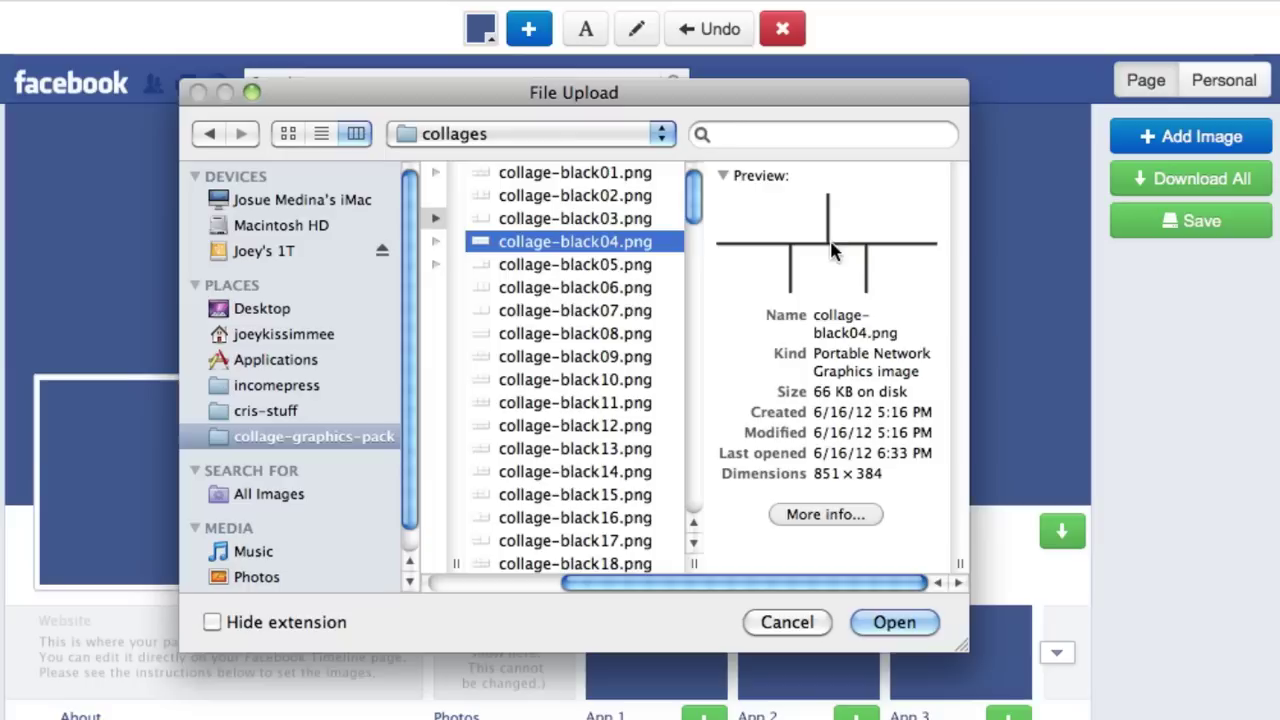
key(Down)
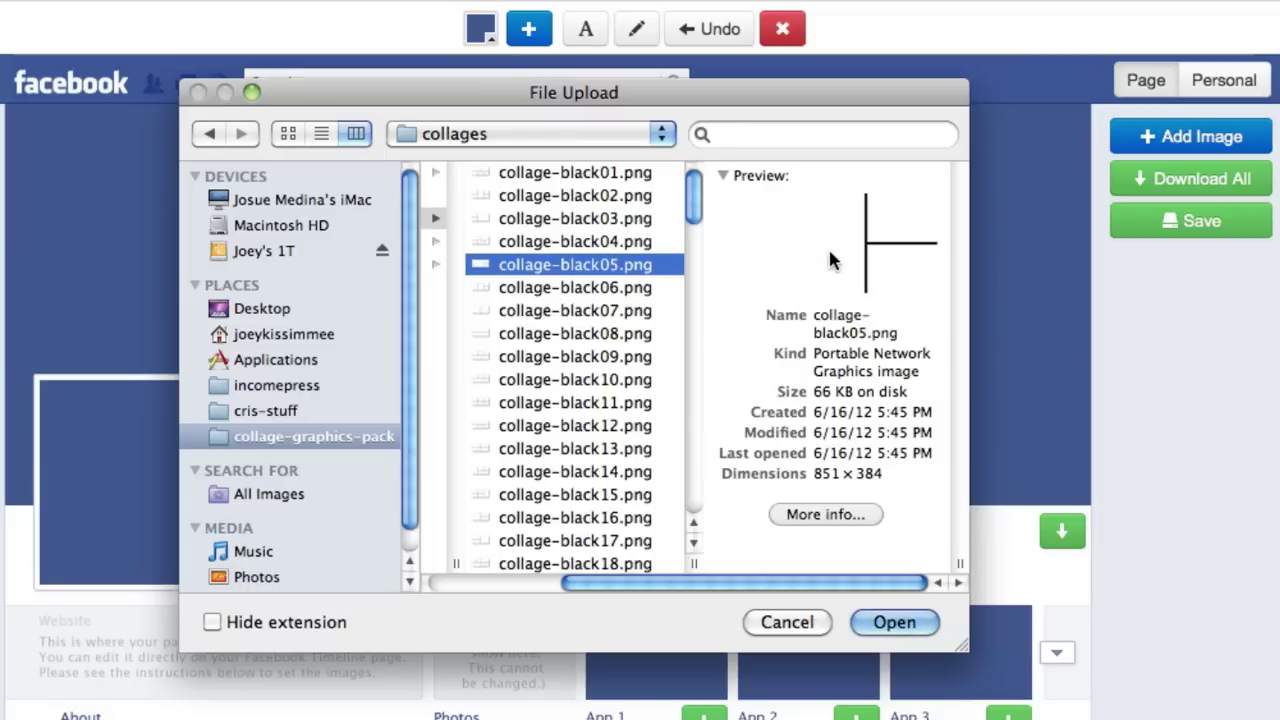
click(584, 294)
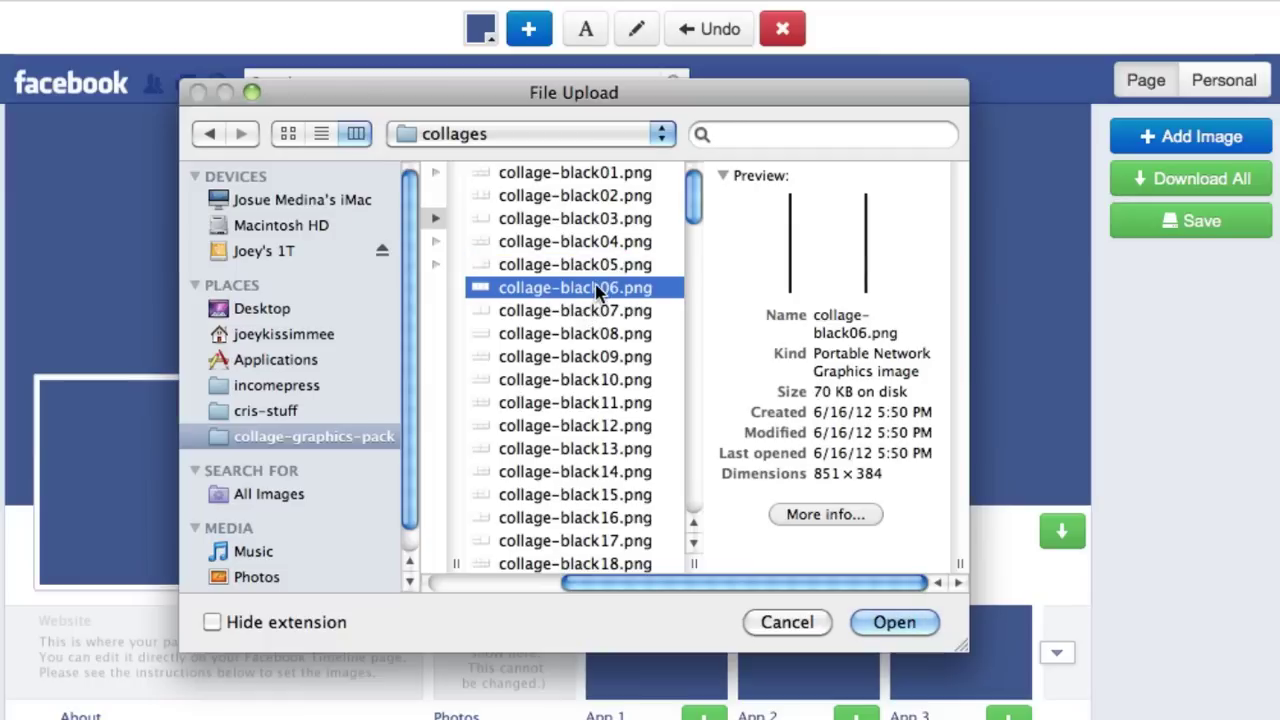
click(586, 309)
click(588, 330)
scroll(592, 315, down, 5)
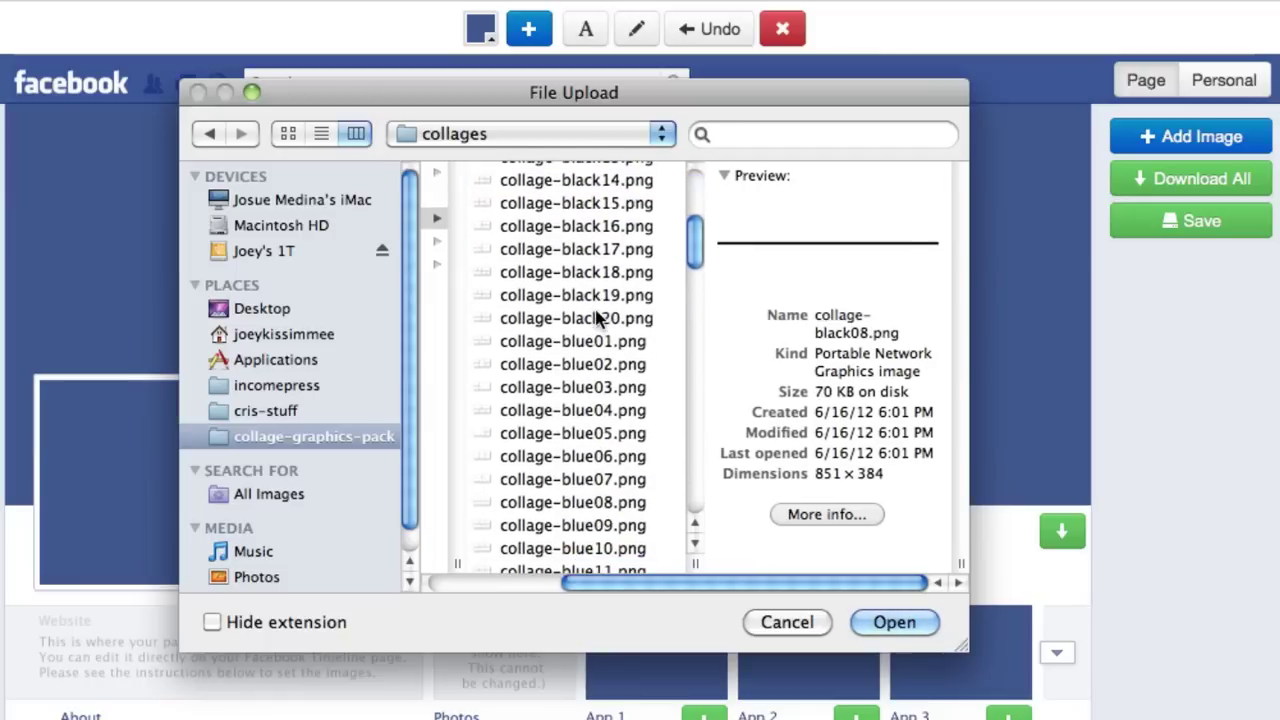
scroll(597, 316, down, 6)
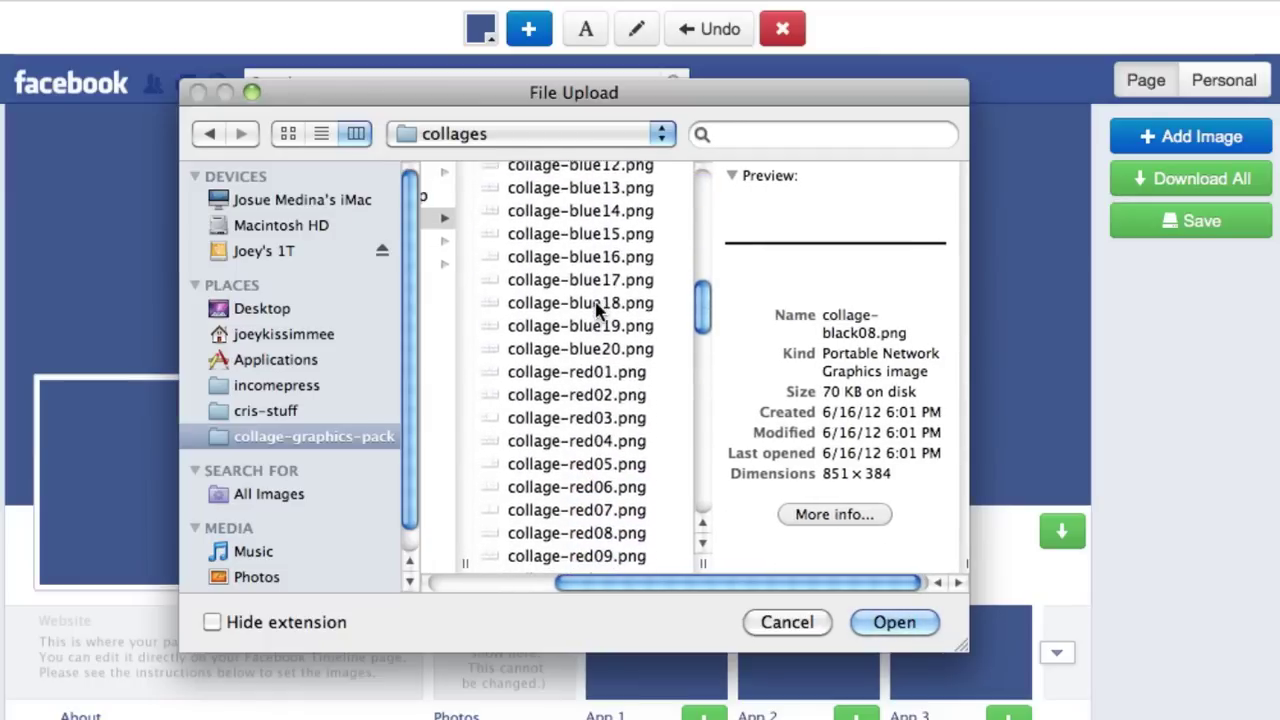
scroll(597, 400, up, 10)
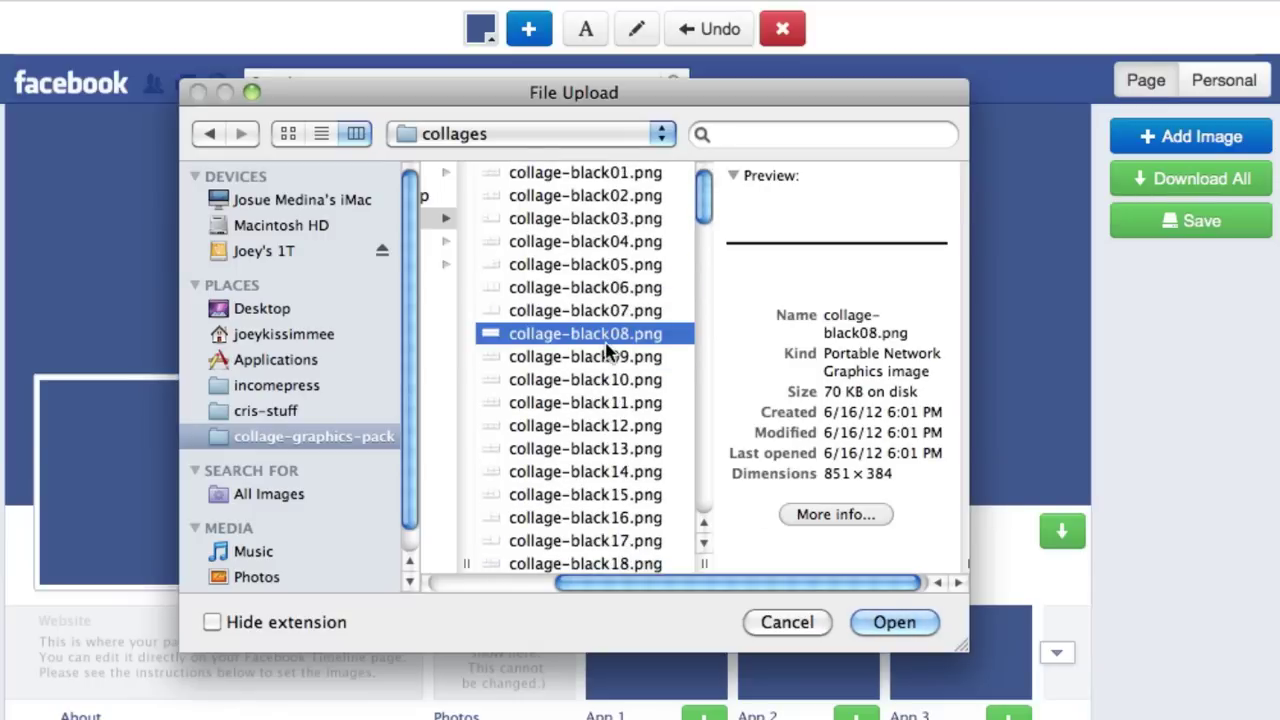
Preview the collage templates collage-black09.png through collage-black14.png.
key(Down)
key(Down)
key(Down)
key(Down)
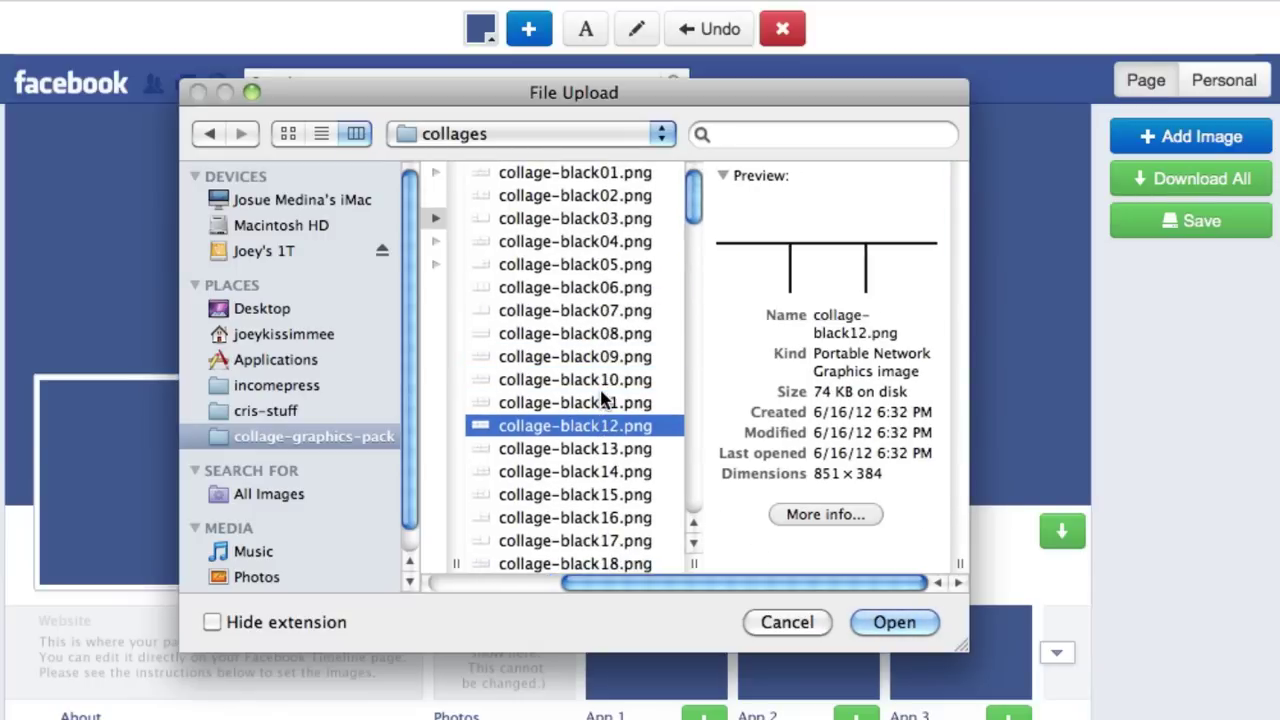
key(Down)
key(Down)
scroll(600, 410, down, 3)
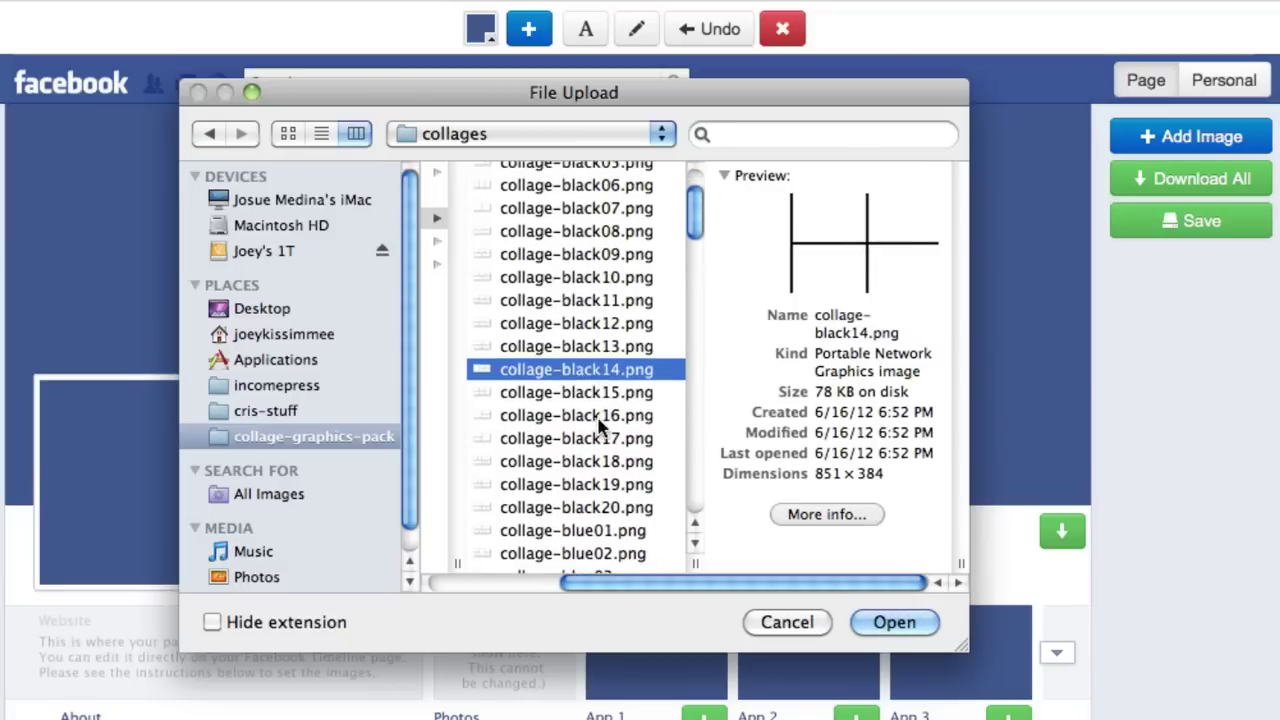
Add collage-black17.png and position it so its vertical line spans the cover and its horizontal line sits above the profile picture.
click(600, 440)
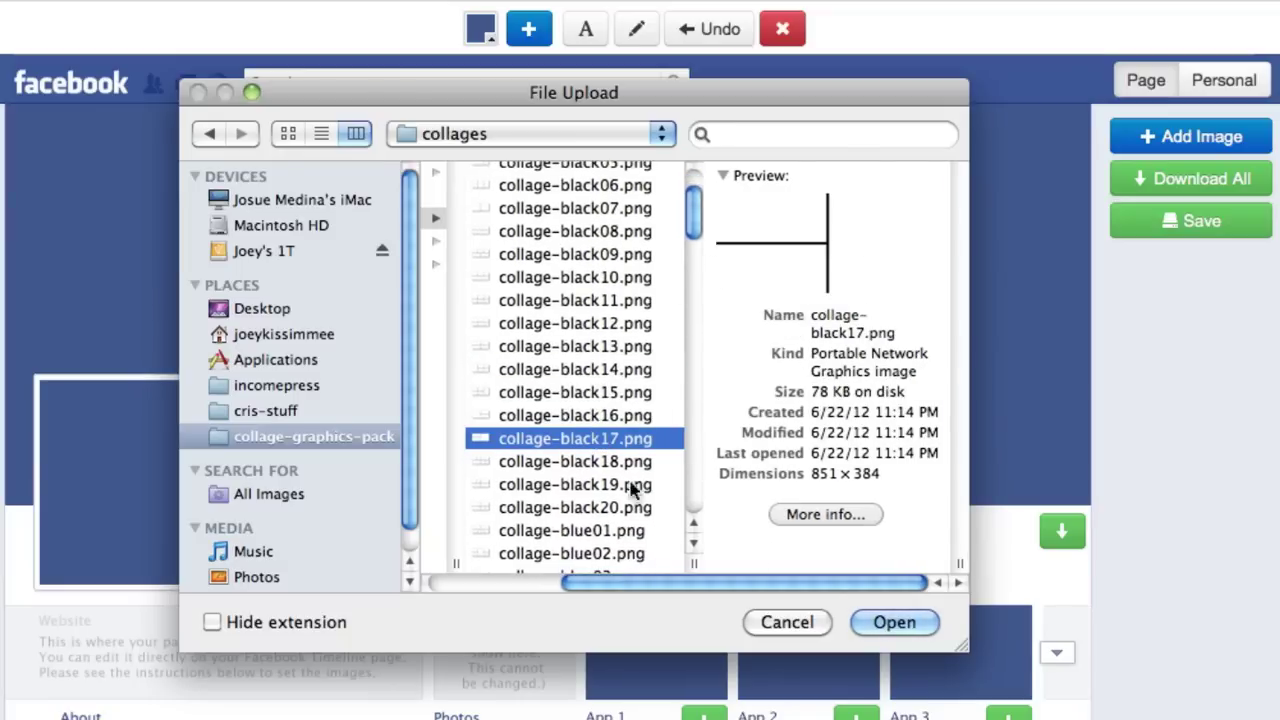
click(893, 623)
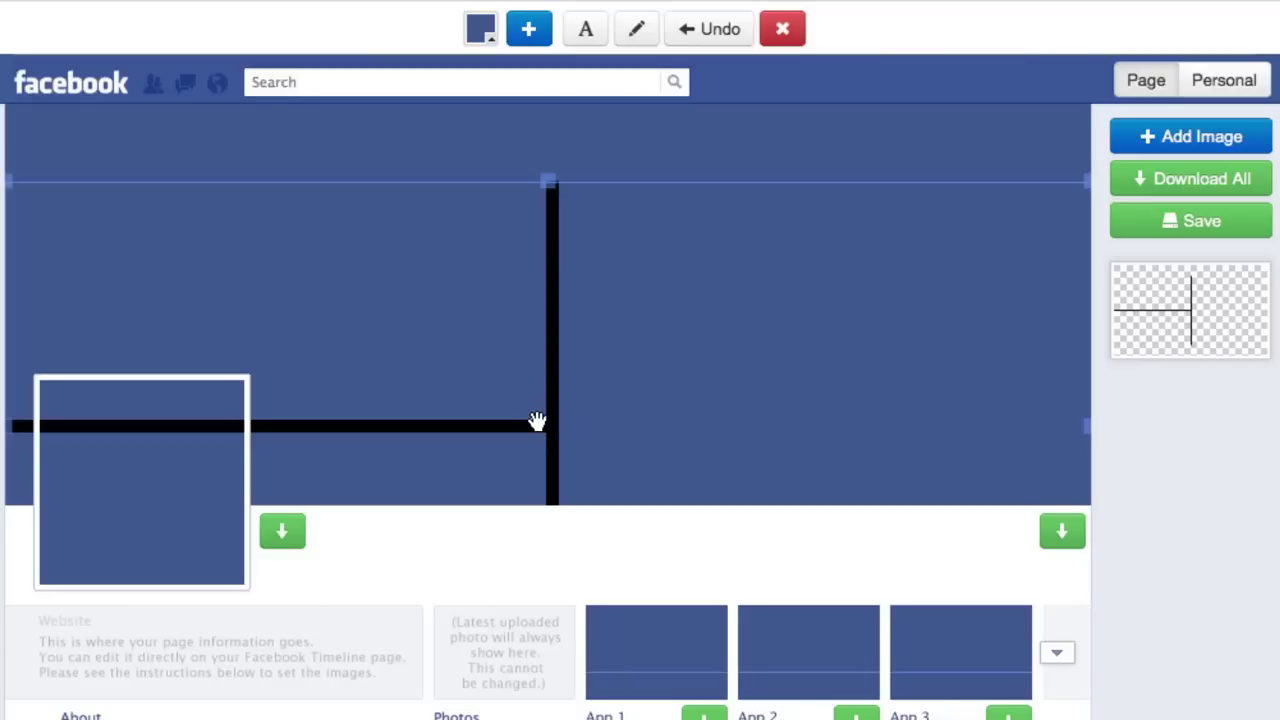
drag(537, 421, 516, 280)
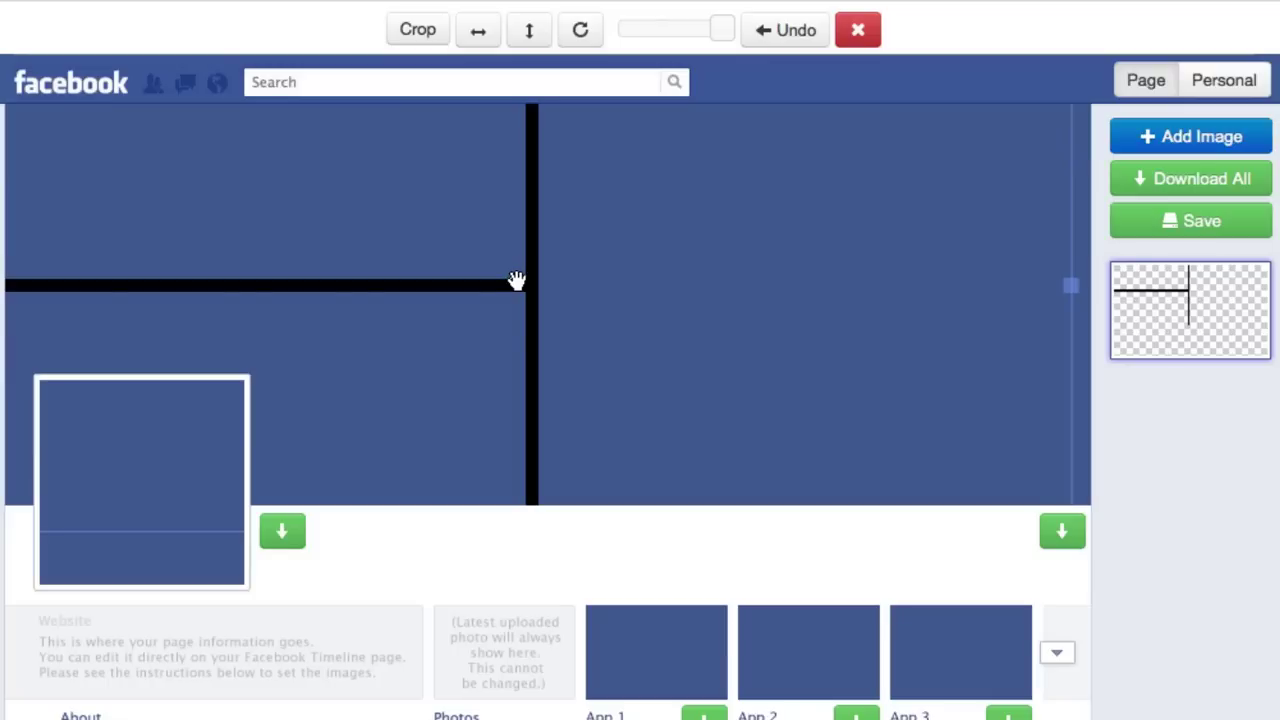
mouse_move(516, 280)
mouse_down()
mouse_move(517, 315)
mouse_move(514, 257)
mouse_move(514, 316)
mouse_move(513, 252)
mouse_move(514, 320)
mouse_move(511, 269)
mouse_up()
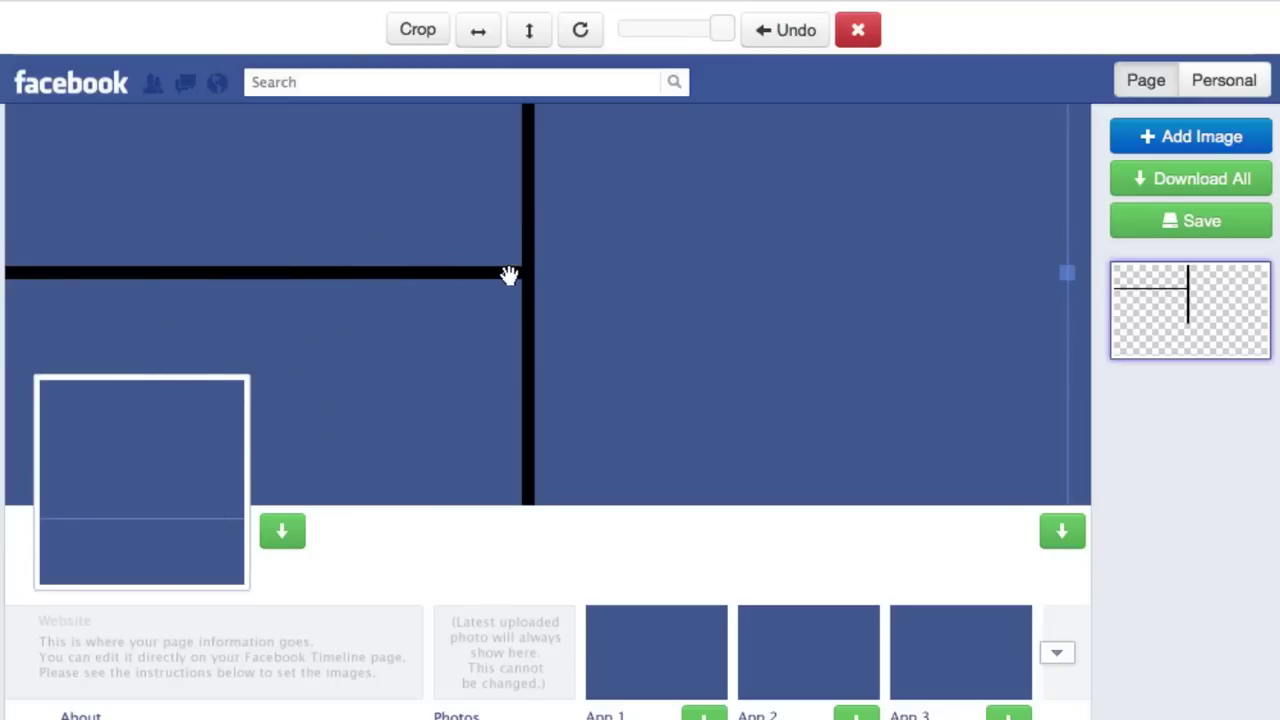
mouse_move(517, 271)
mouse_down()
mouse_move(520, 294)
mouse_move(519, 279)
mouse_move(551, 280)
mouse_move(534, 277)
mouse_up()
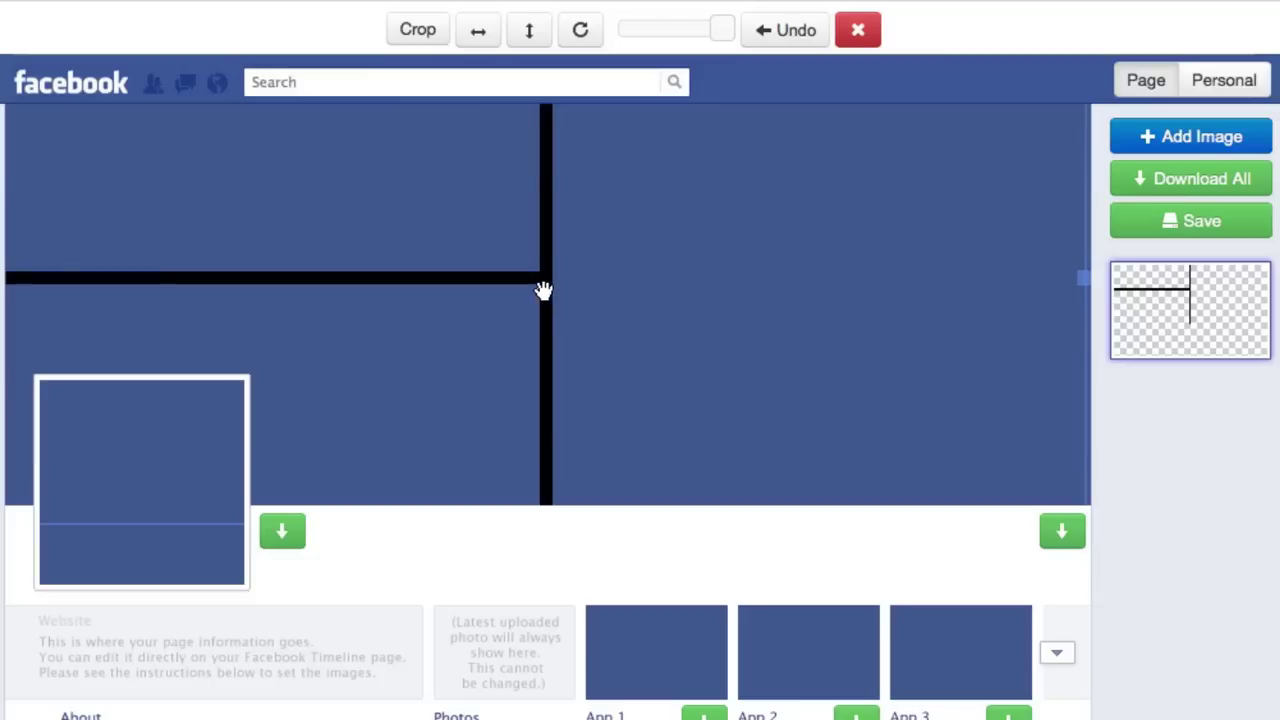
drag(543, 290, 540, 279)
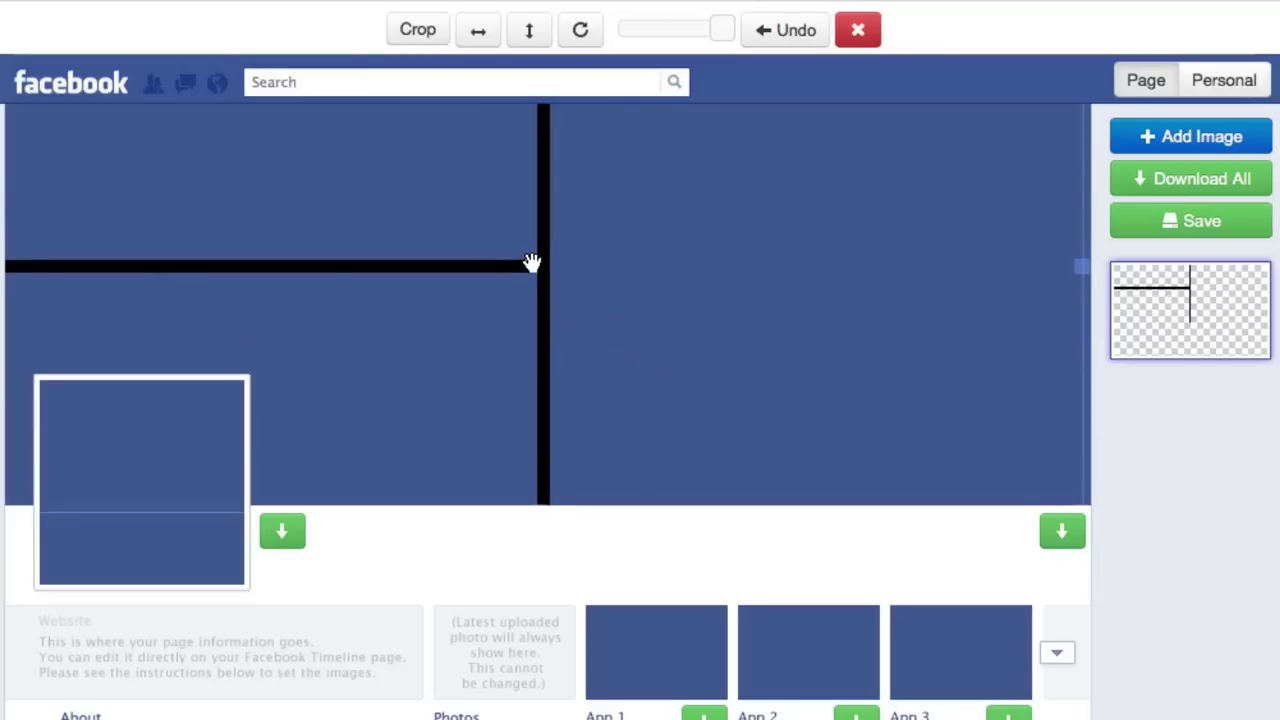
drag(537, 271, 537, 268)
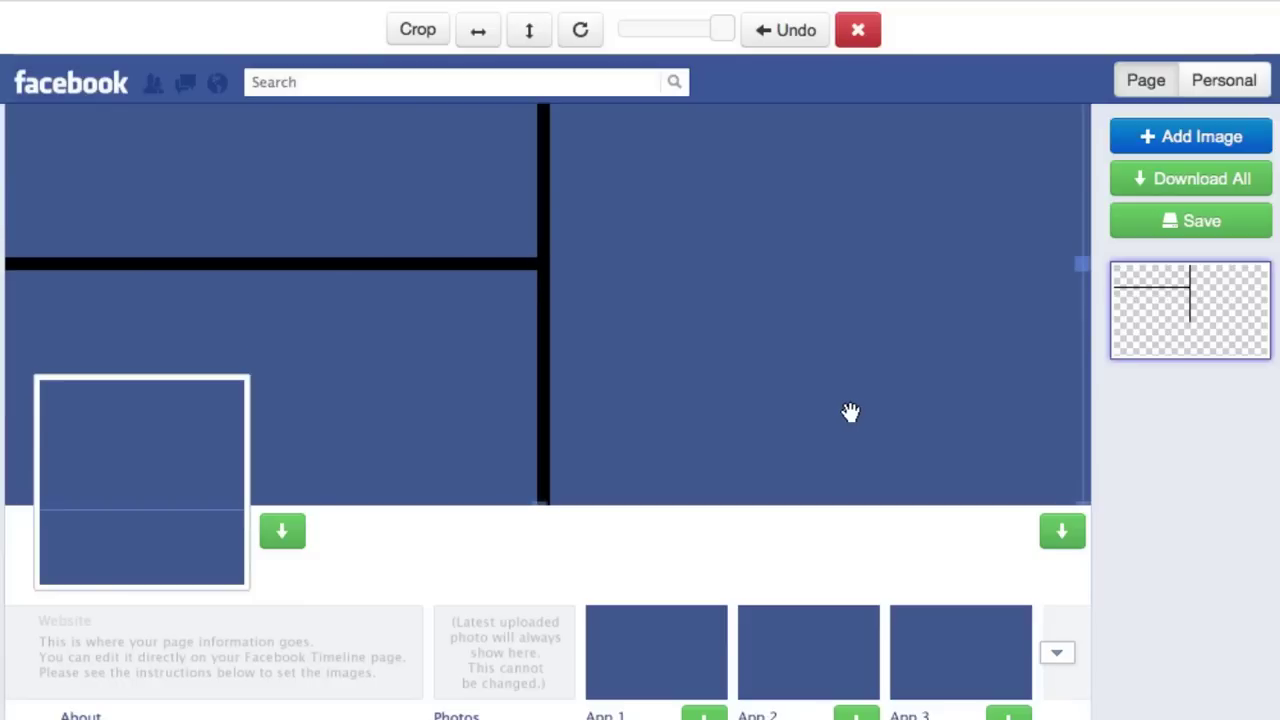
click(1148, 460)
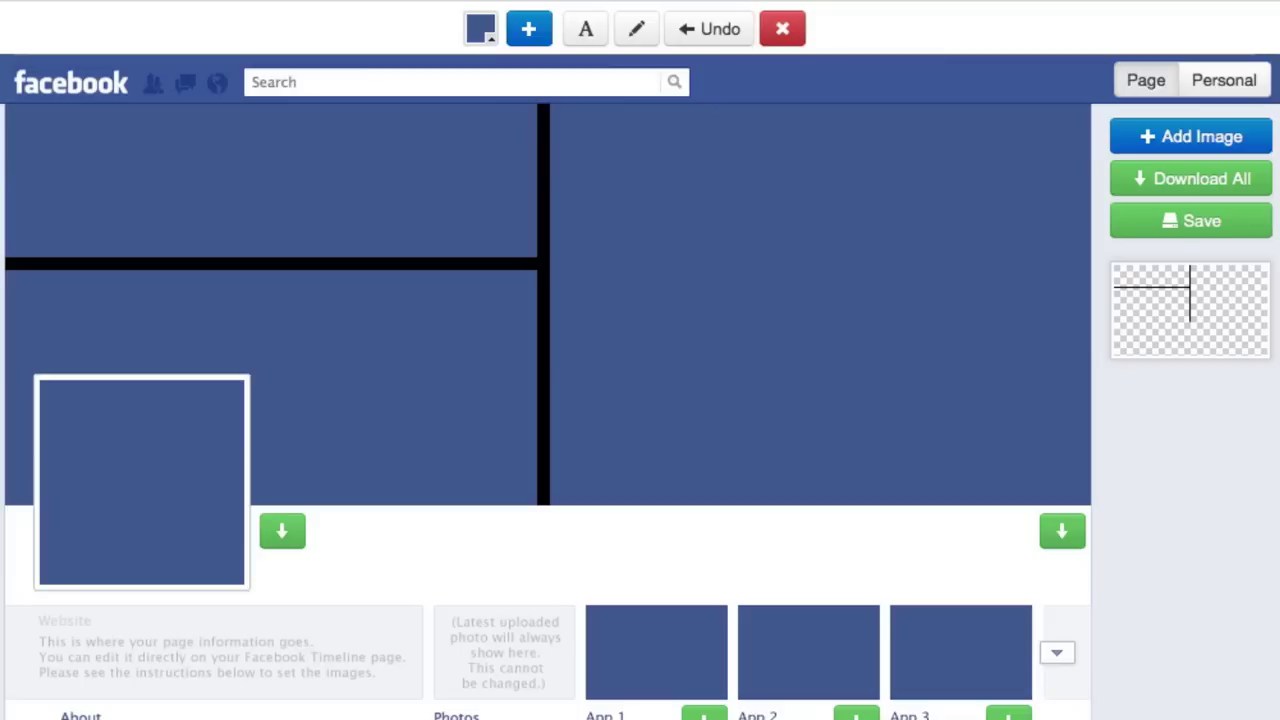
Add the three family photos to the canvas and move the collage frame to the front of all the photo layers.
drag(5, 420, 548, 296)
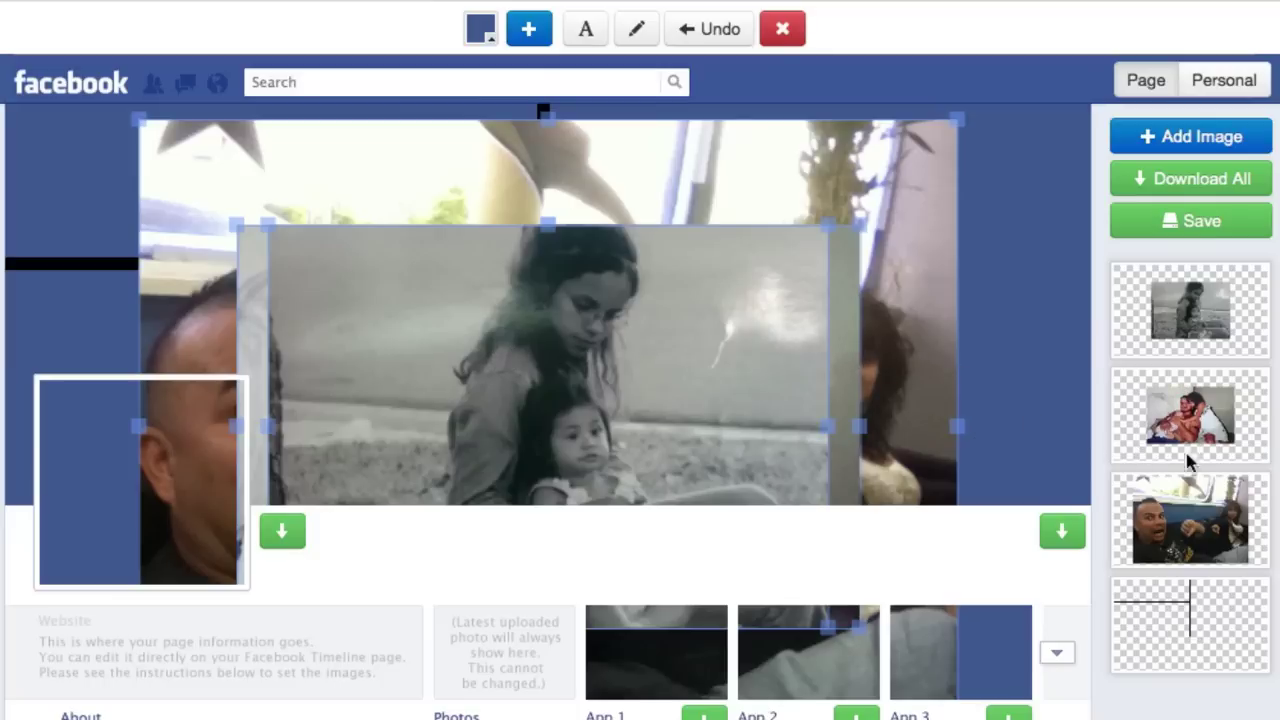
click(1186, 618)
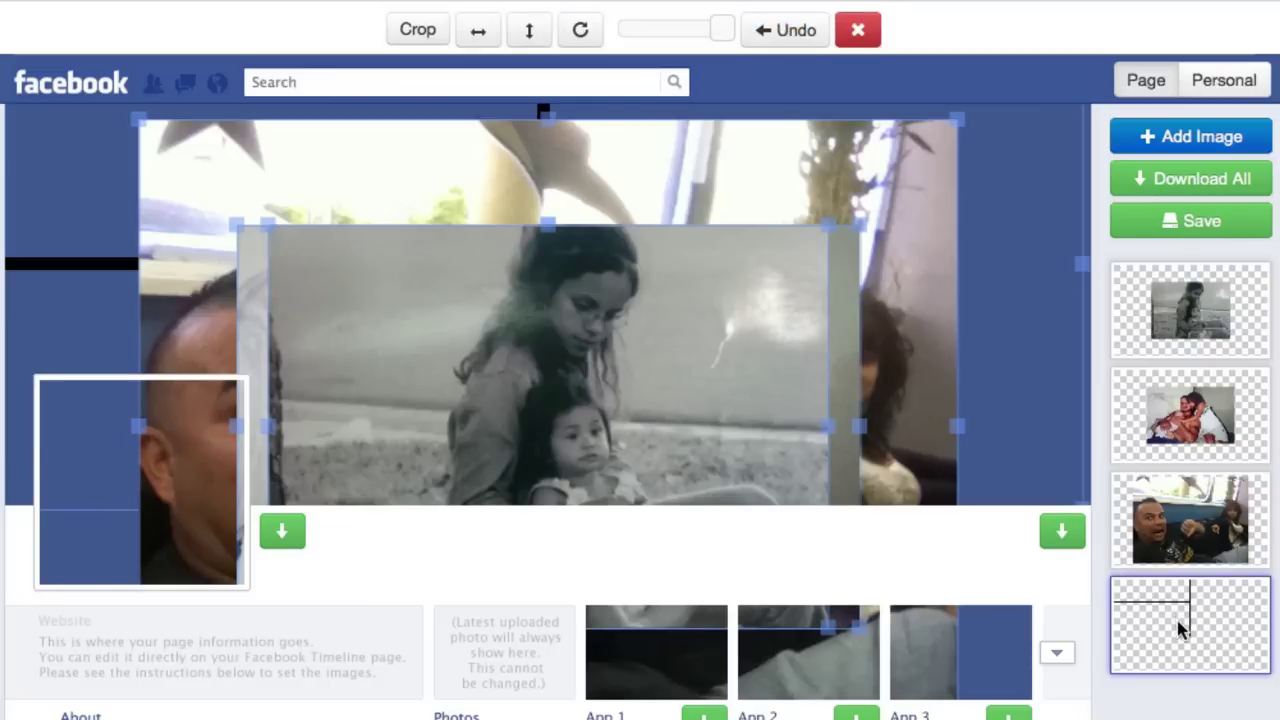
drag(1181, 627, 1183, 305)
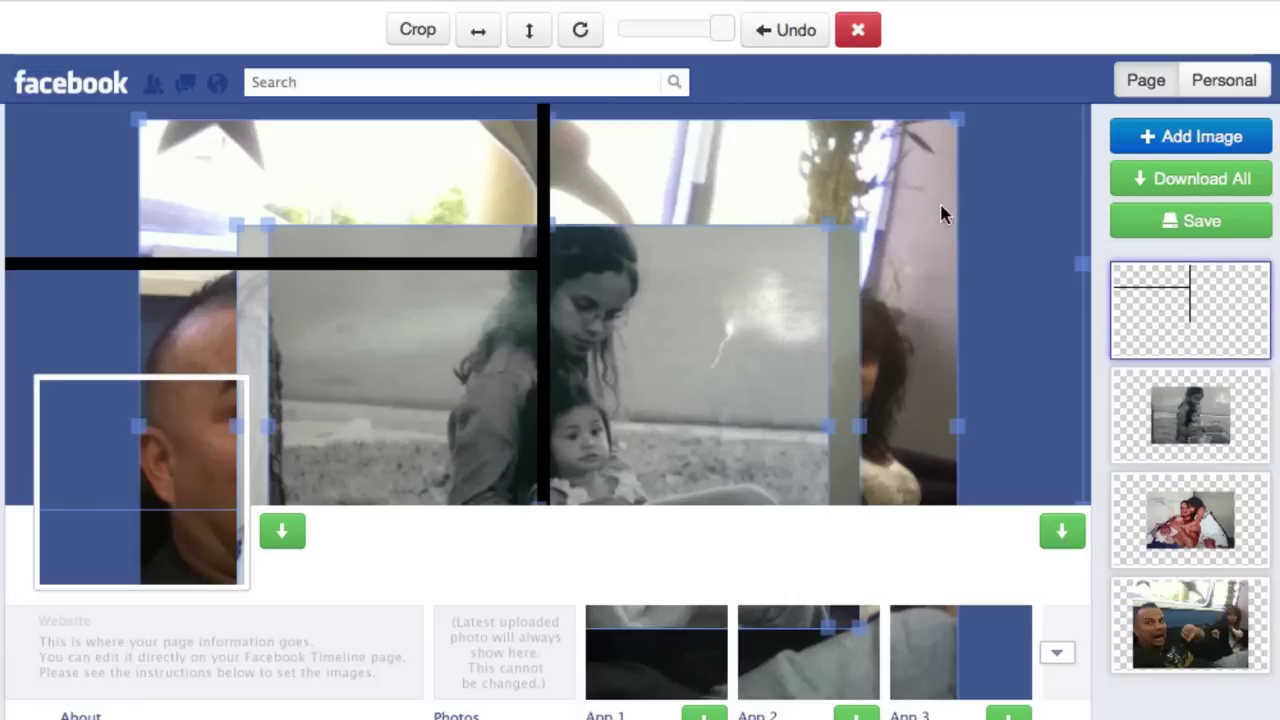
Shift the collage frame slightly left so the cover's right-hand section becomes wider.
click(541, 258)
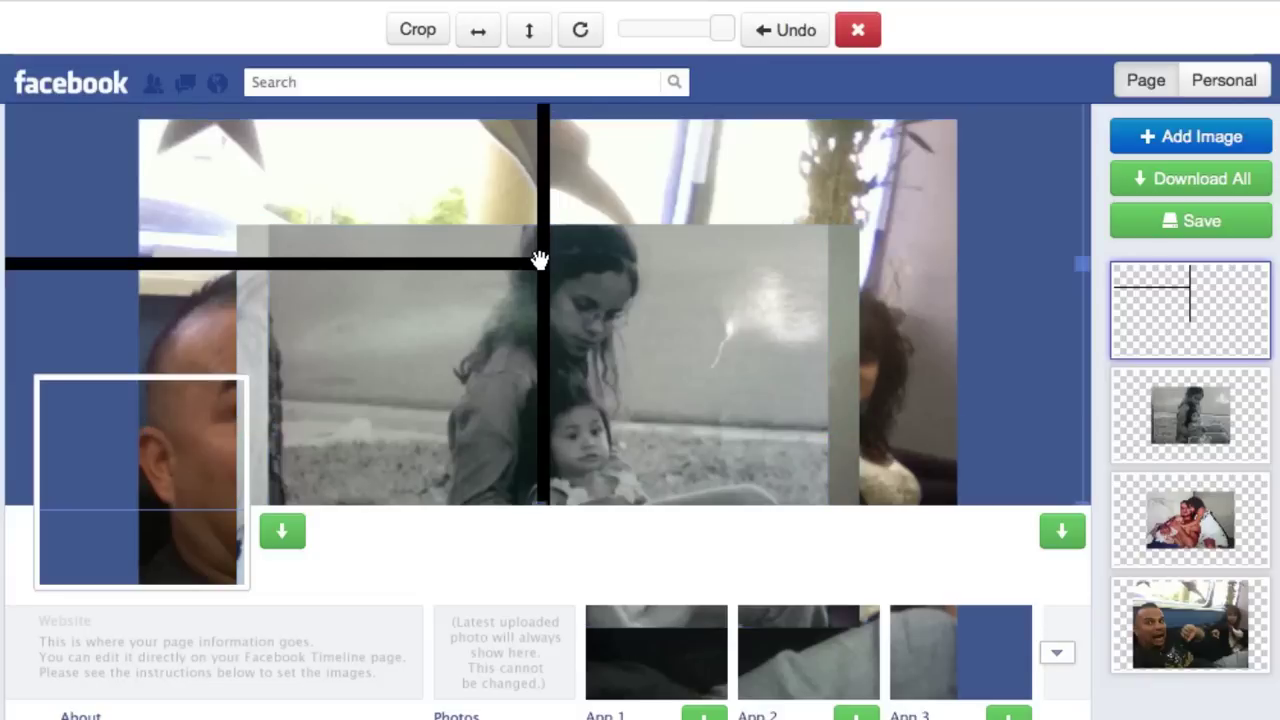
mouse_move(540, 260)
mouse_down()
mouse_move(540, 274)
mouse_move(580, 289)
mouse_move(500, 277)
mouse_move(614, 240)
mouse_move(497, 286)
mouse_move(524, 283)
mouse_move(517, 263)
mouse_up()
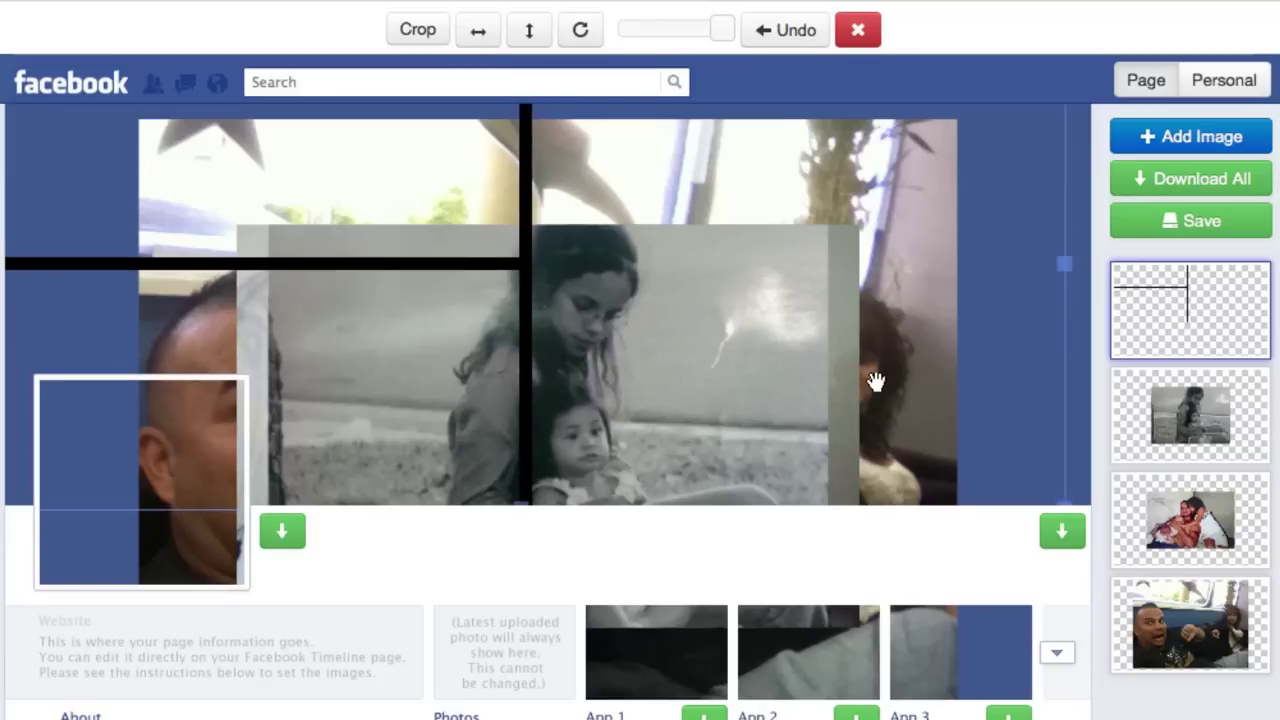
Move the black-and-white photo of the woman and child into the collage's large right-hand section so that it fills it.
click(1172, 435)
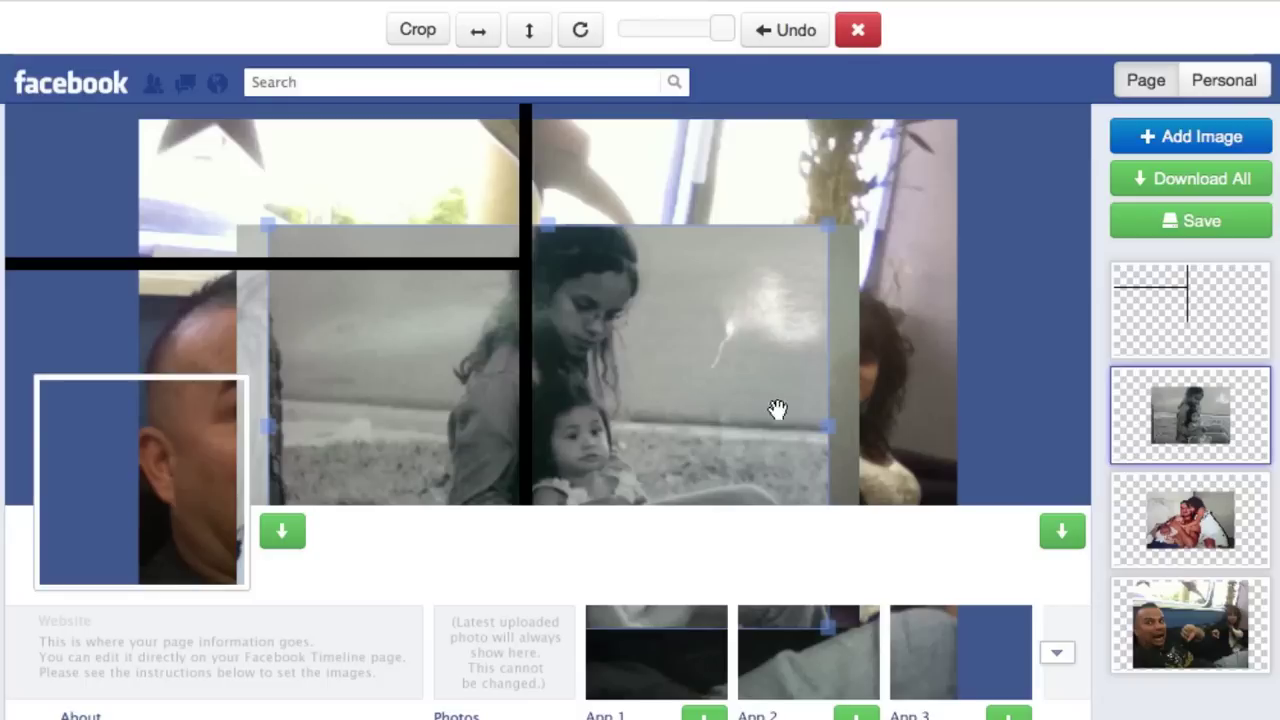
mouse_move(1200, 424)
mouse_down()
mouse_move(1200, 547)
mouse_move(1200, 376)
mouse_move(1200, 419)
mouse_up()
drag(597, 400, 851, 274)
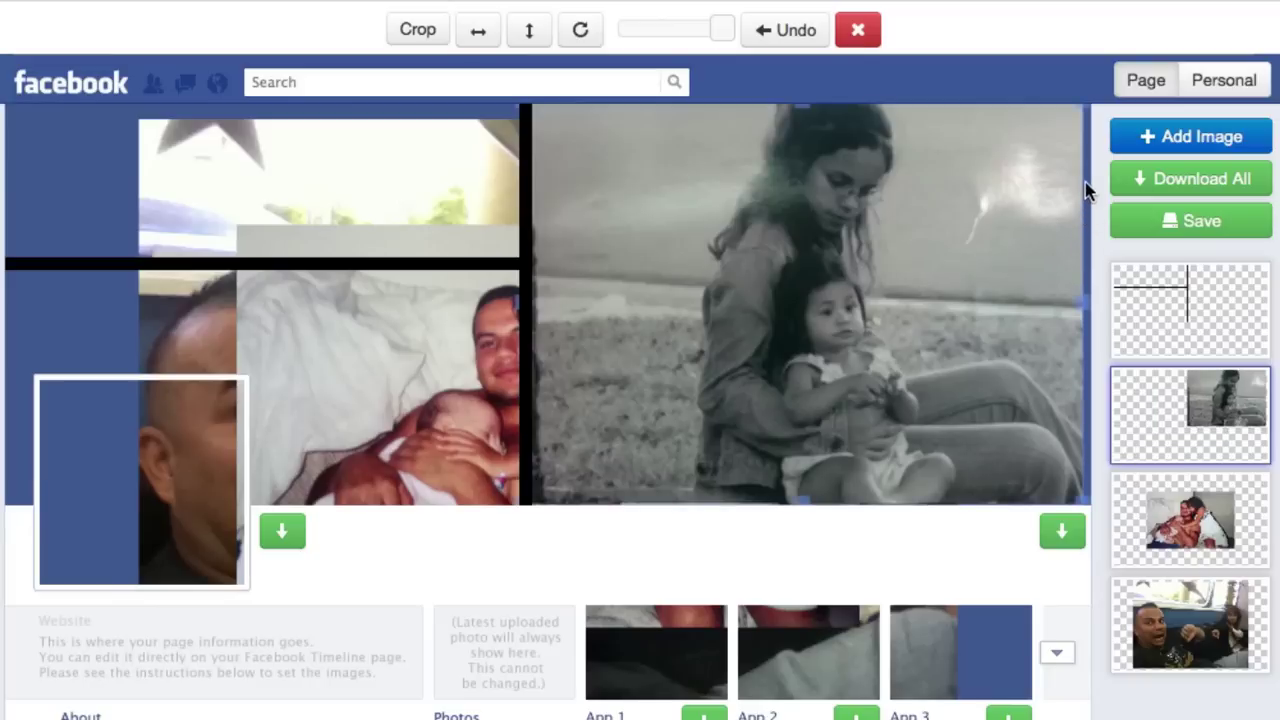
Nudge the black-and-white photo slightly right, then shift the collage frame slightly right so its vertical line meets the photo's left edge.
drag(759, 263, 766, 263)
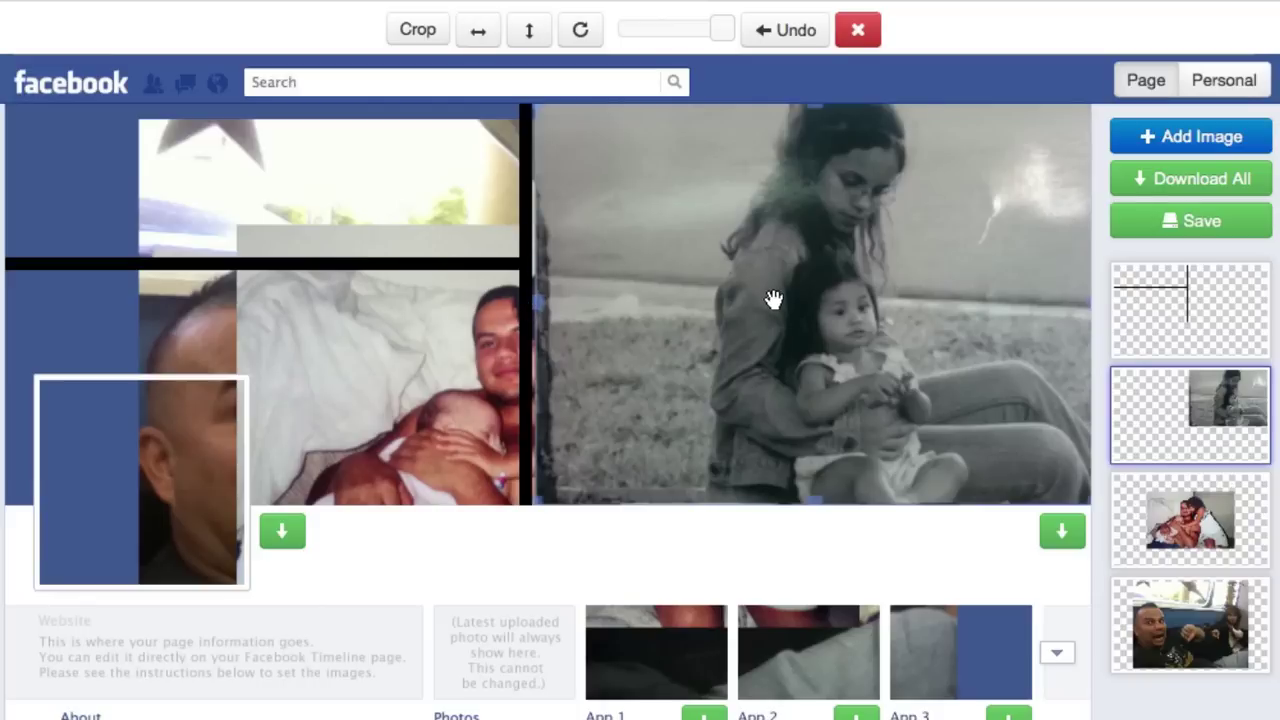
click(1179, 308)
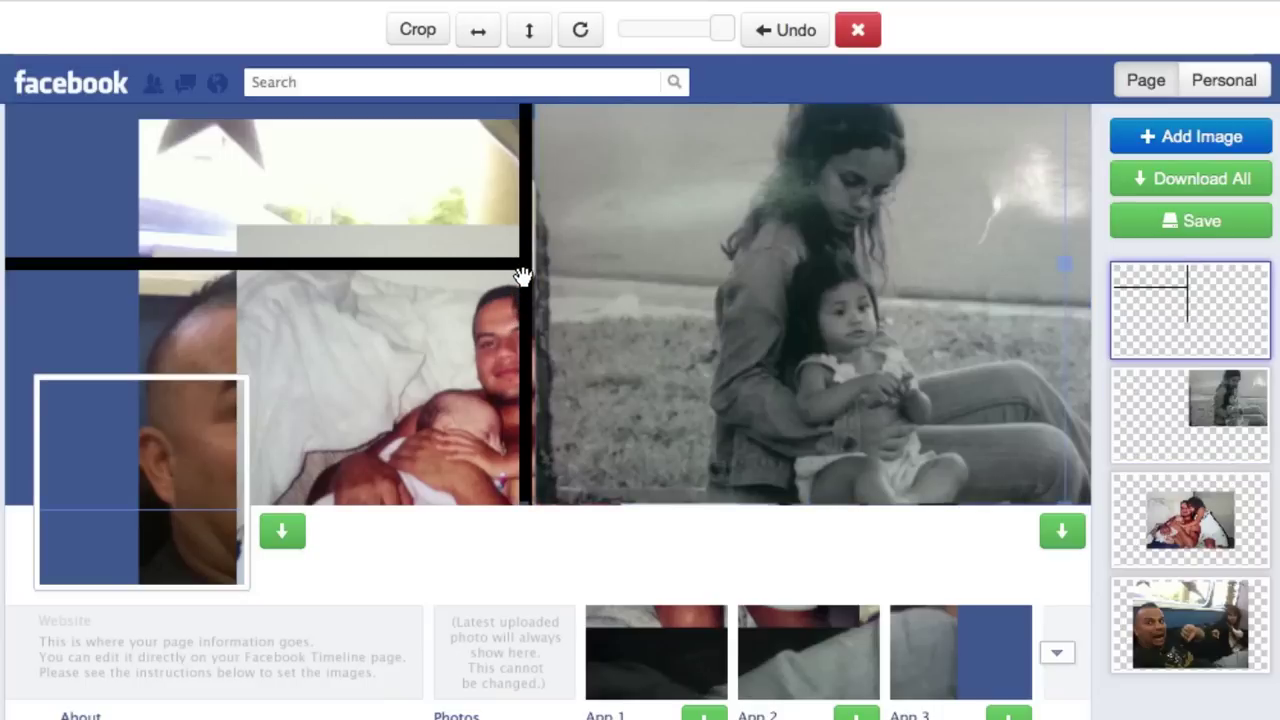
drag(522, 277, 524, 277)
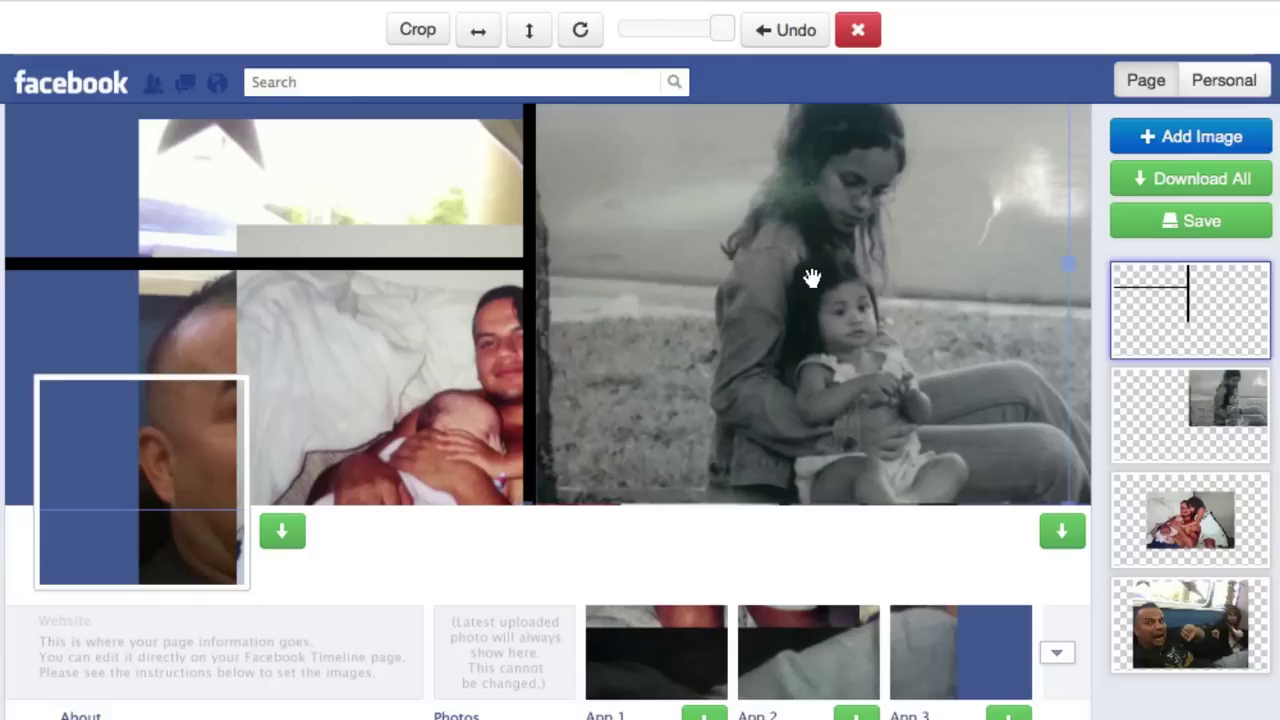
click(1220, 416)
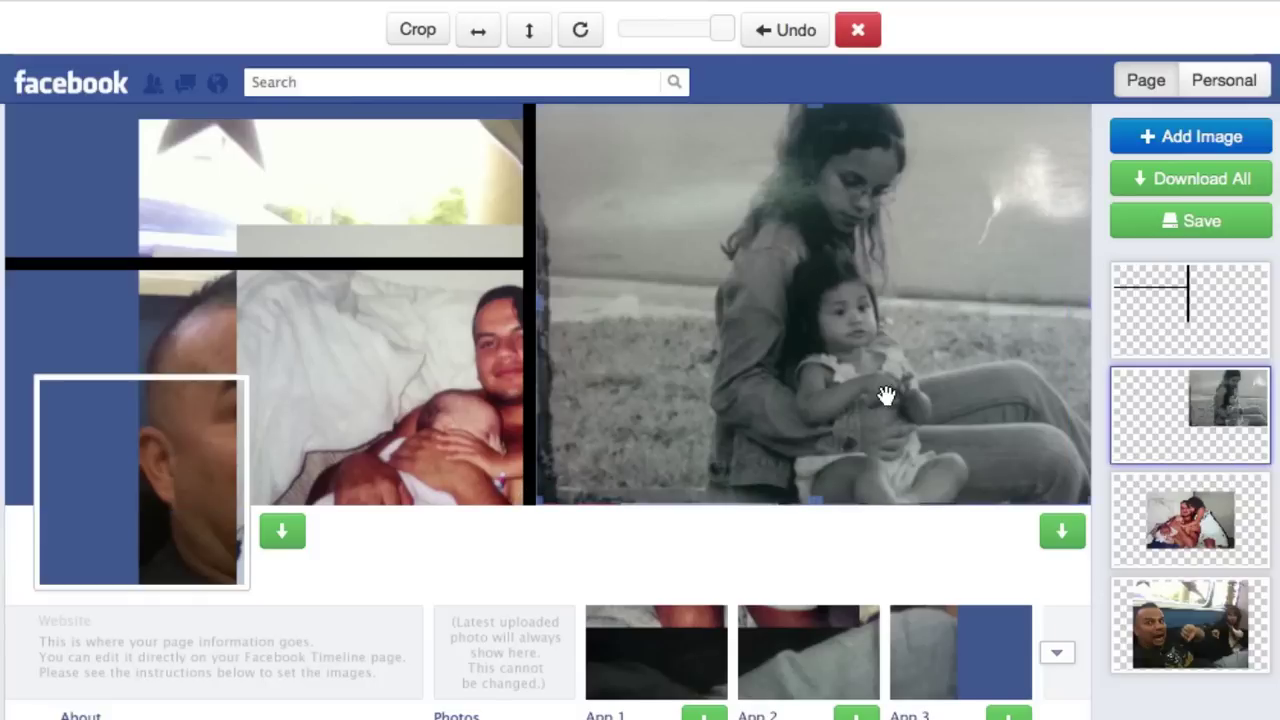
Move the photo of the man, girl and baby to the cover's upper-left area, keeping its layer behind the black-and-white photo.
click(1191, 518)
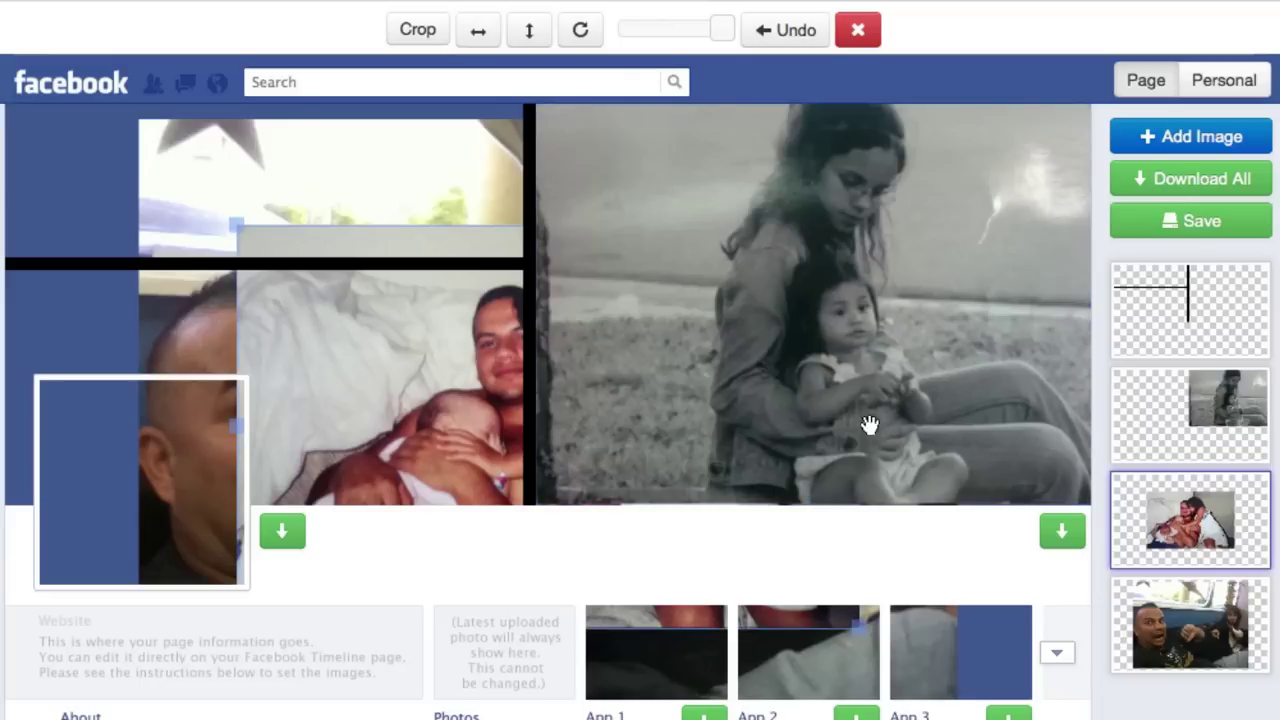
drag(423, 363, 337, 298)
drag(1185, 515, 1180, 400)
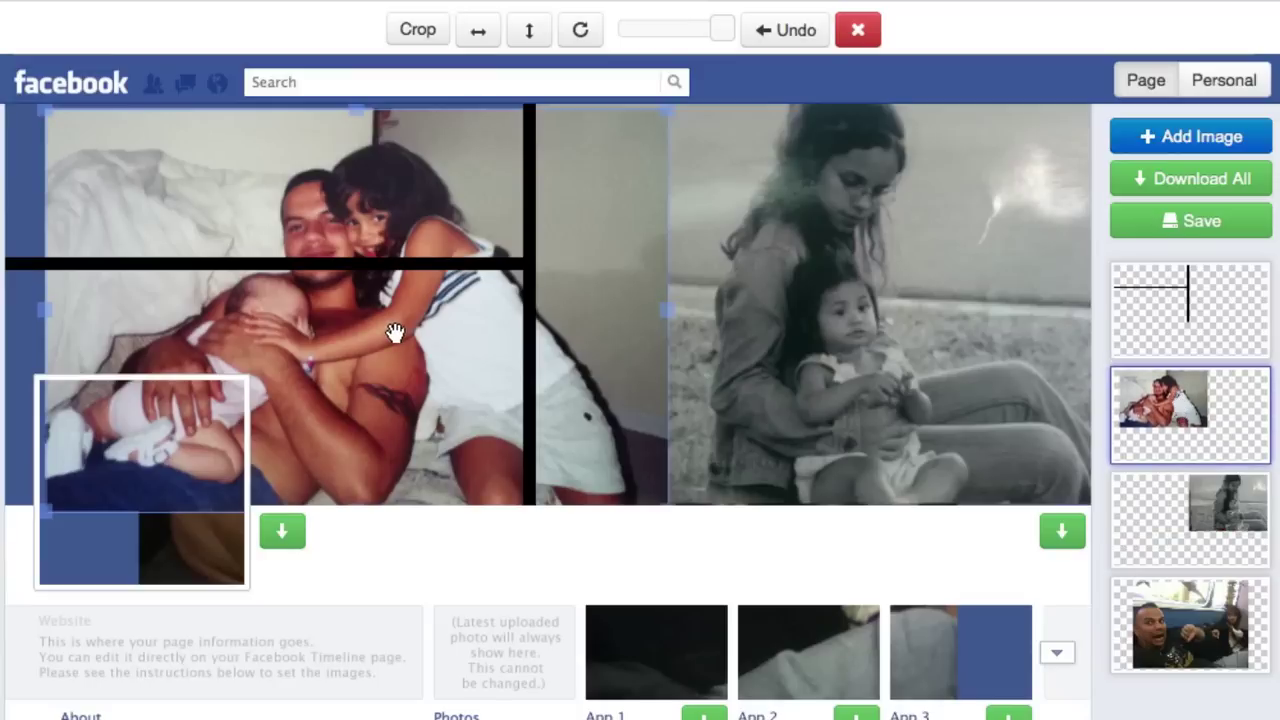
drag(391, 334, 360, 303)
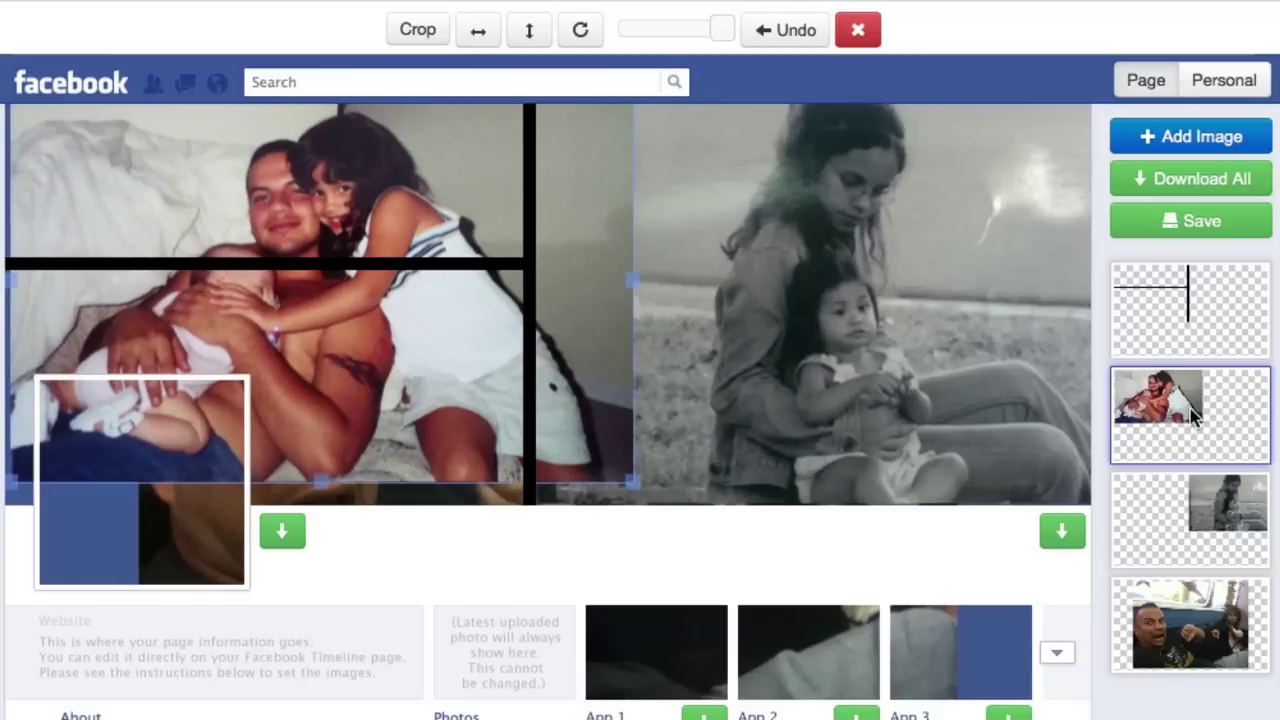
drag(1194, 428, 1197, 508)
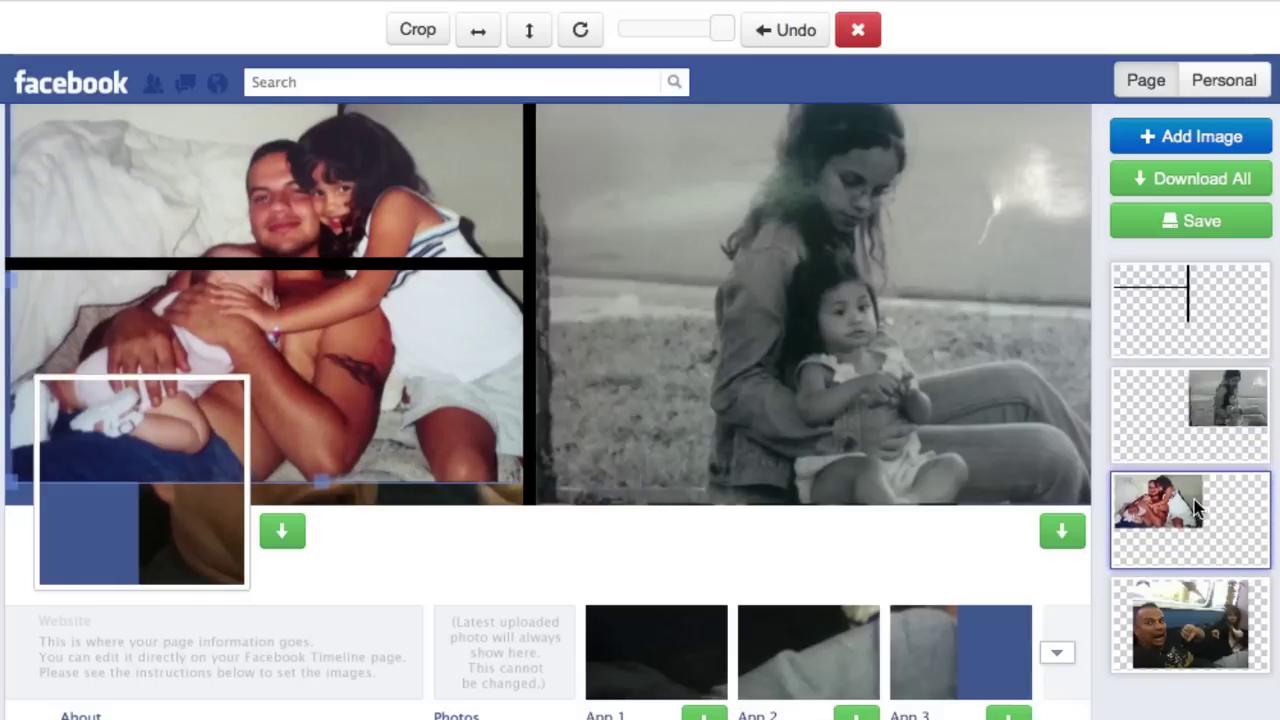
Shrink and reposition the photo of the man, girl and baby so their faces sit above the frame's horizontal line.
drag(369, 334, 494, 305)
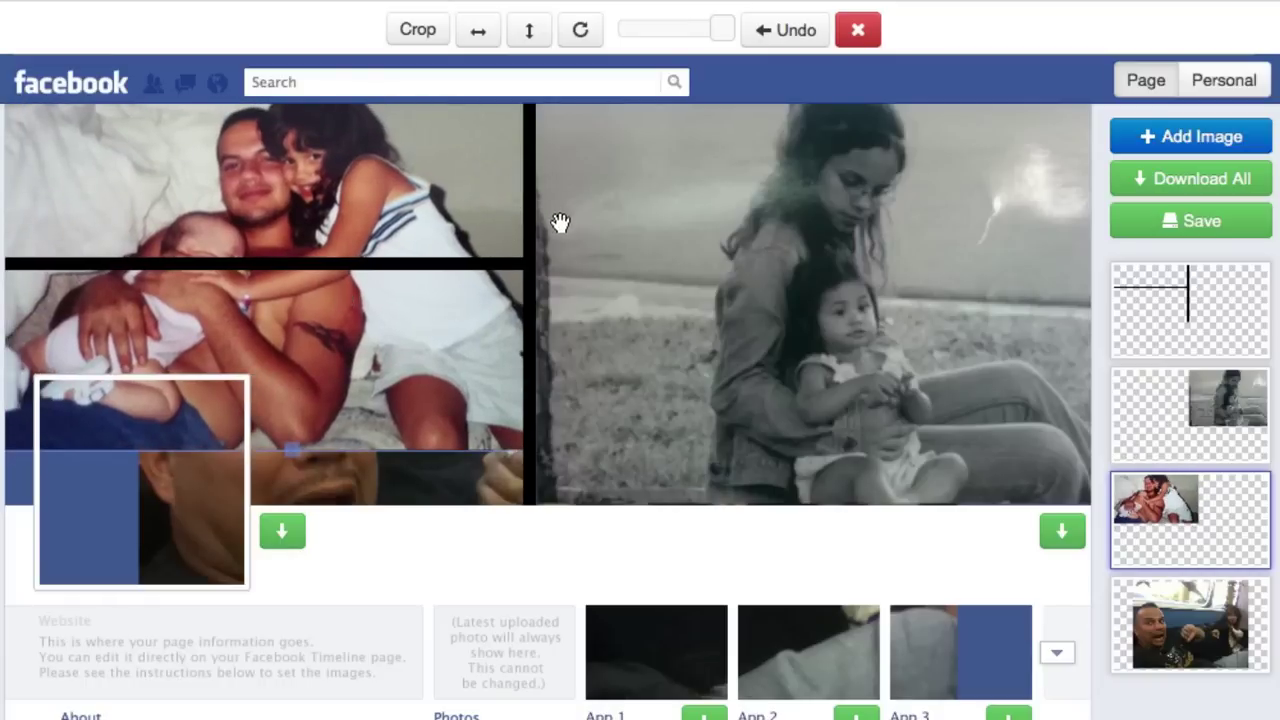
drag(403, 326, 431, 323)
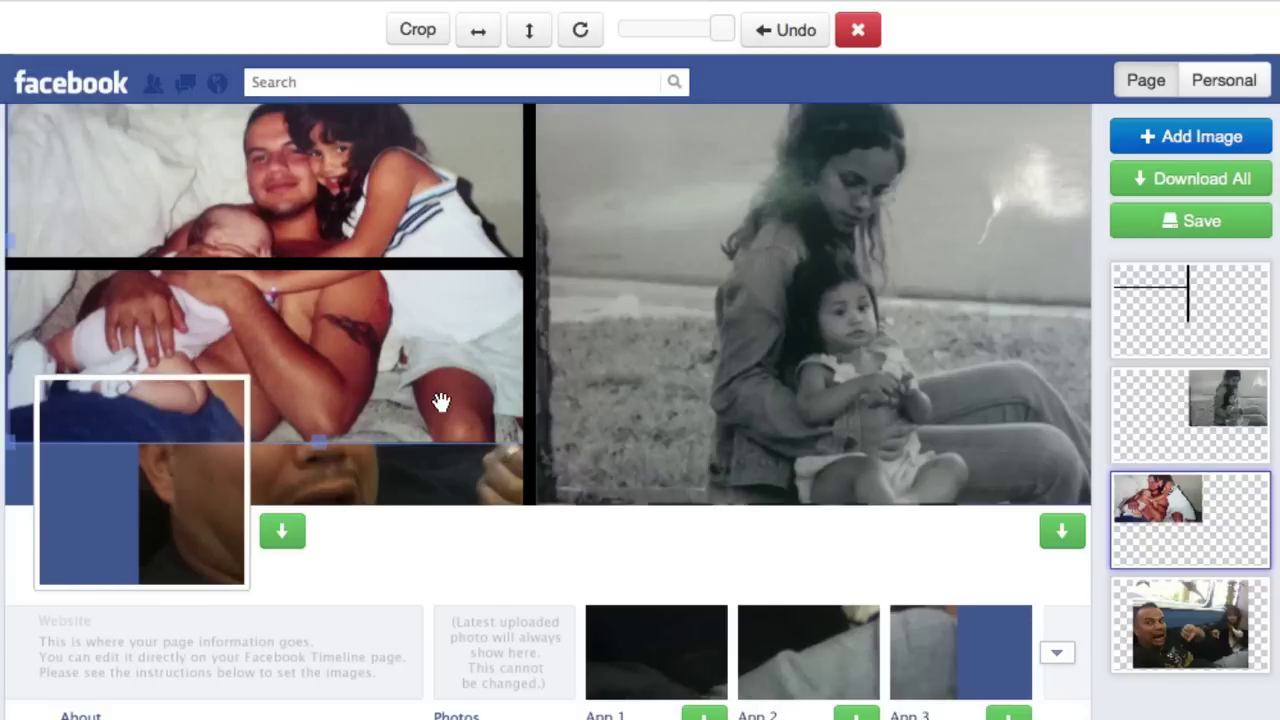
mouse_move(363, 371)
mouse_down()
mouse_move(320, 371)
mouse_move(394, 371)
mouse_move(374, 366)
mouse_up()
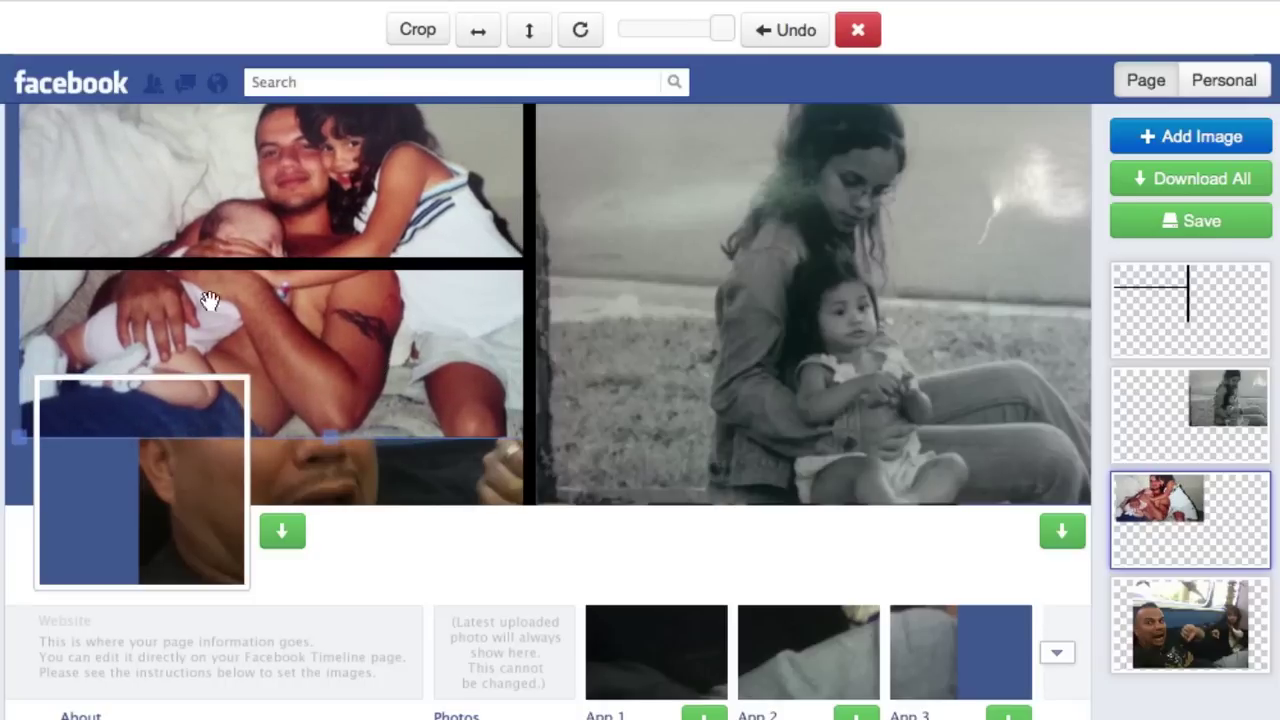
drag(202, 317, 251, 306)
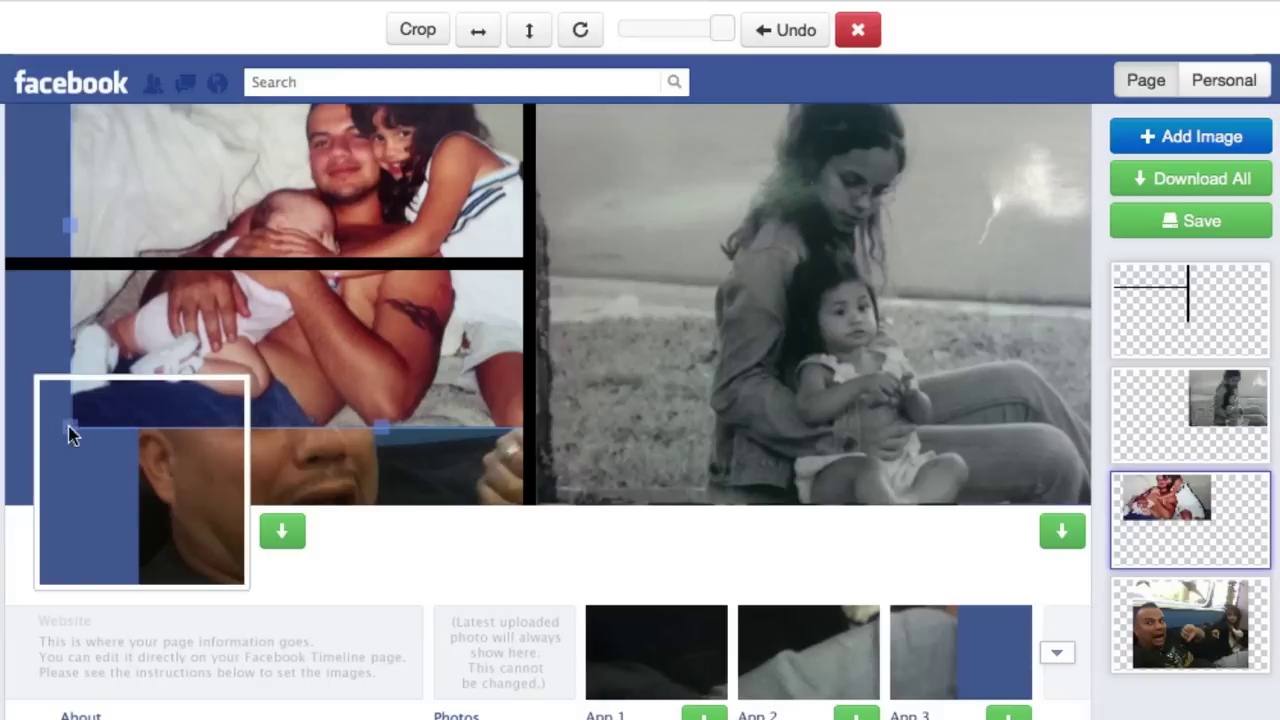
mouse_move(68, 425)
mouse_down()
mouse_move(94, 391)
mouse_move(80, 400)
mouse_move(228, 410)
mouse_move(129, 340)
mouse_move(126, 477)
mouse_move(70, 400)
mouse_move(82, 416)
mouse_up()
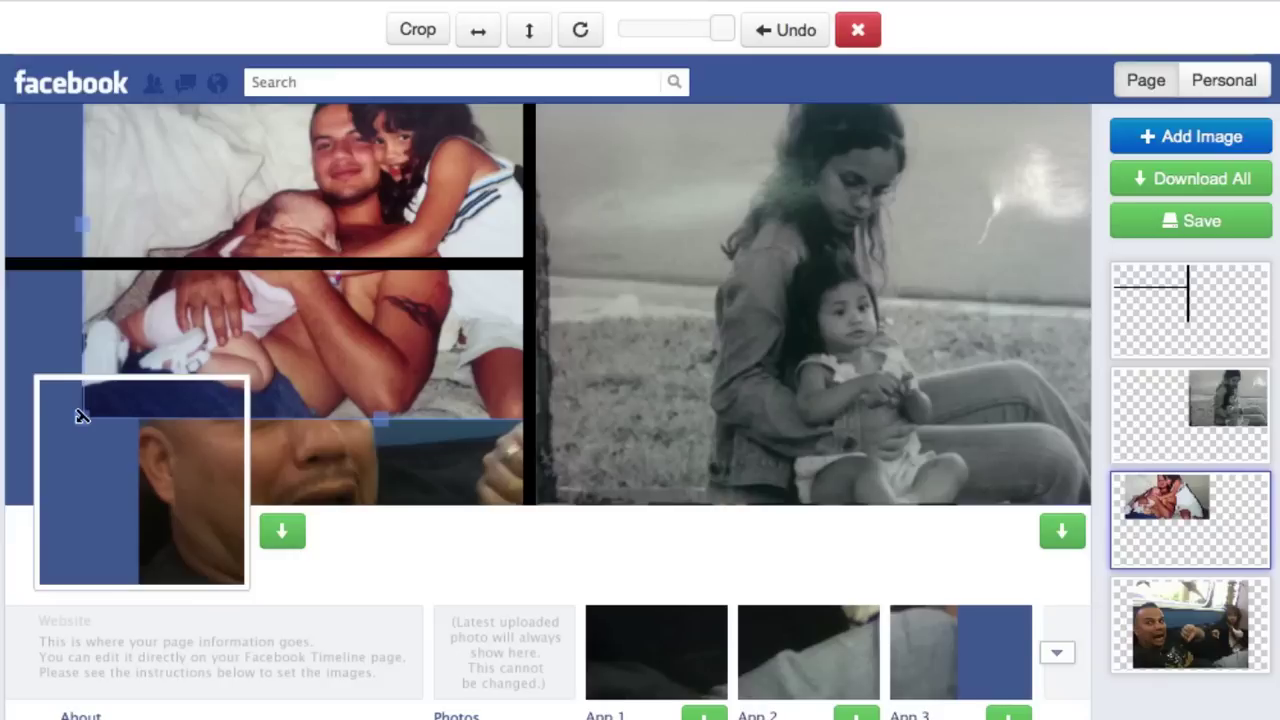
drag(82, 416, 181, 463)
drag(160, 450, 146, 468)
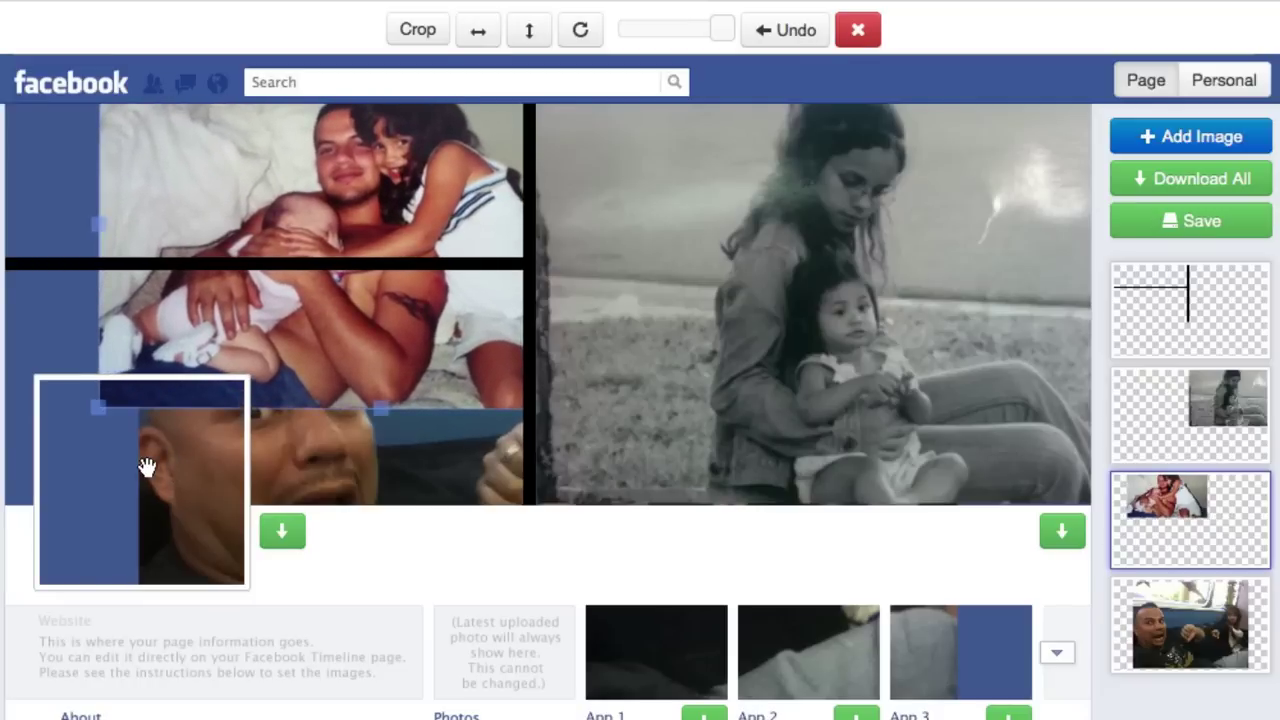
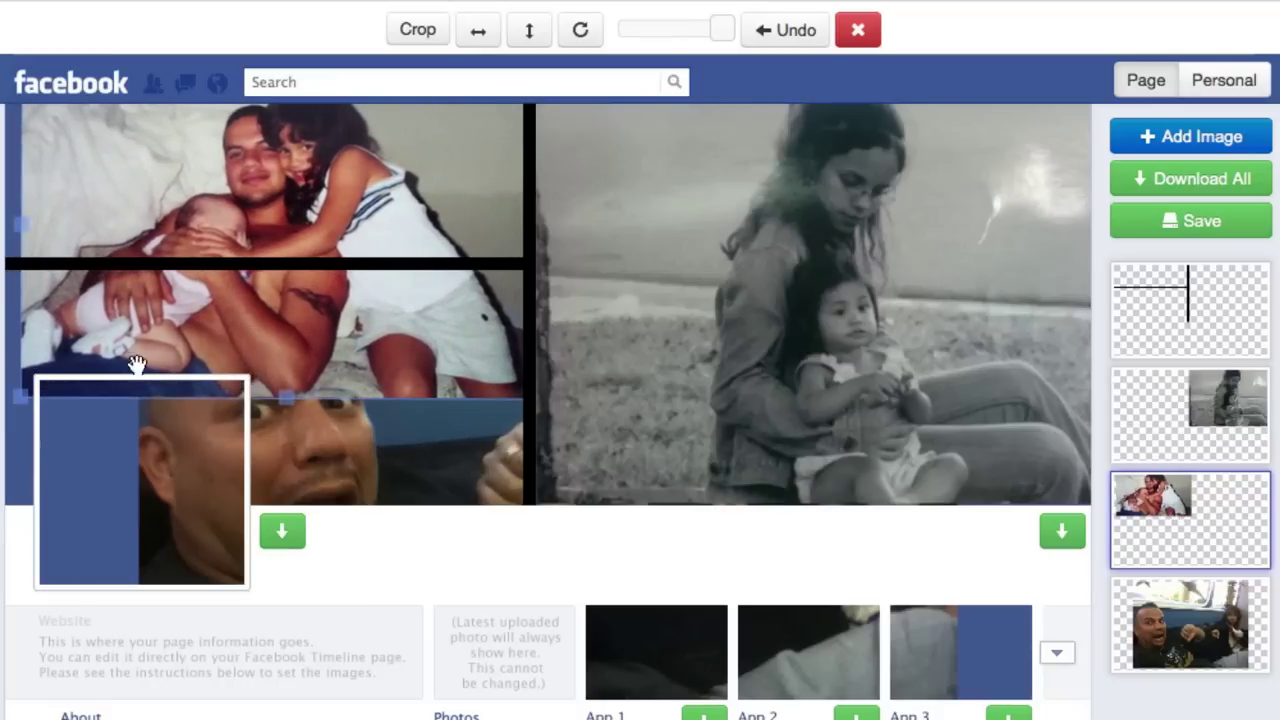
click(12, 402)
click(29, 382)
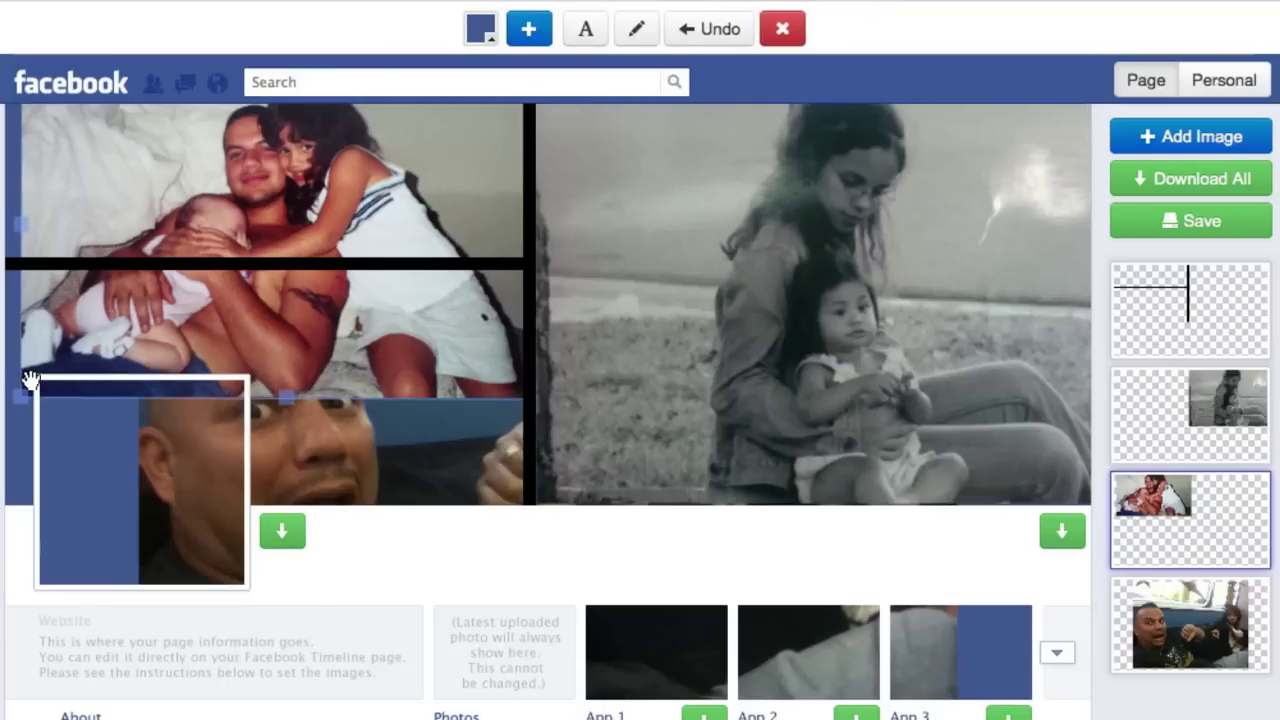
right_click(22, 394)
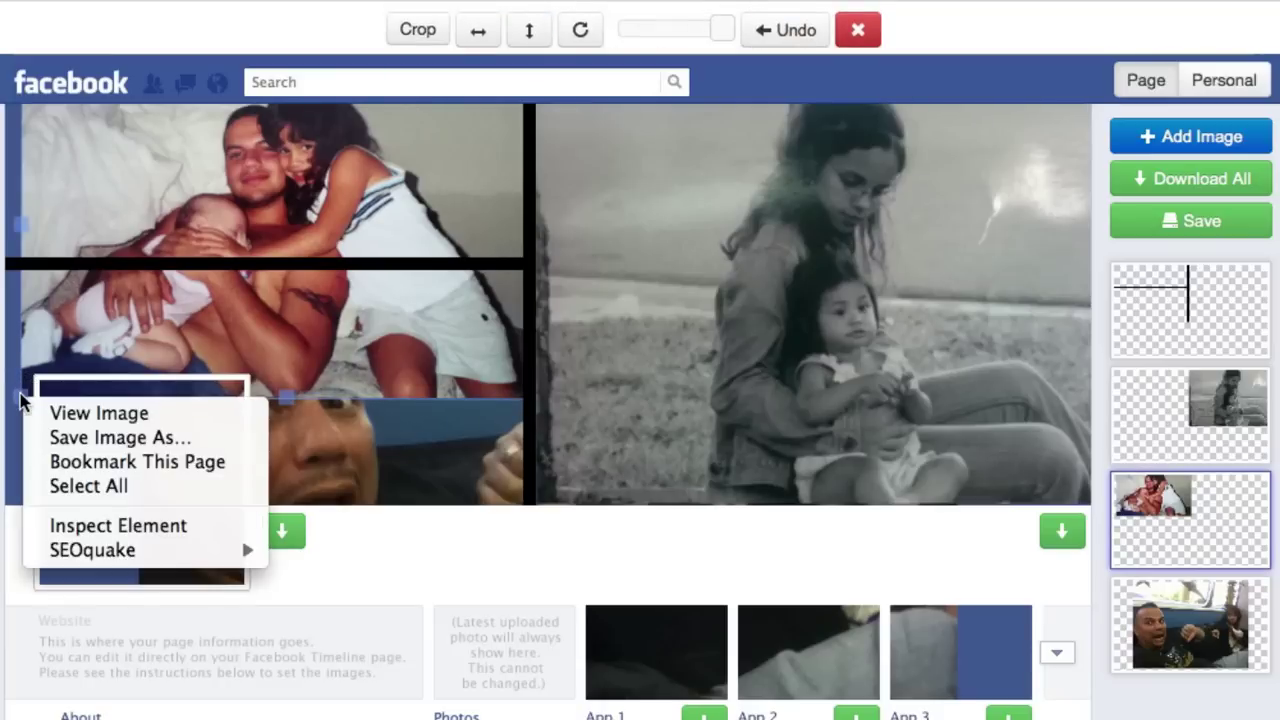
click(28, 372)
right_click(22, 396)
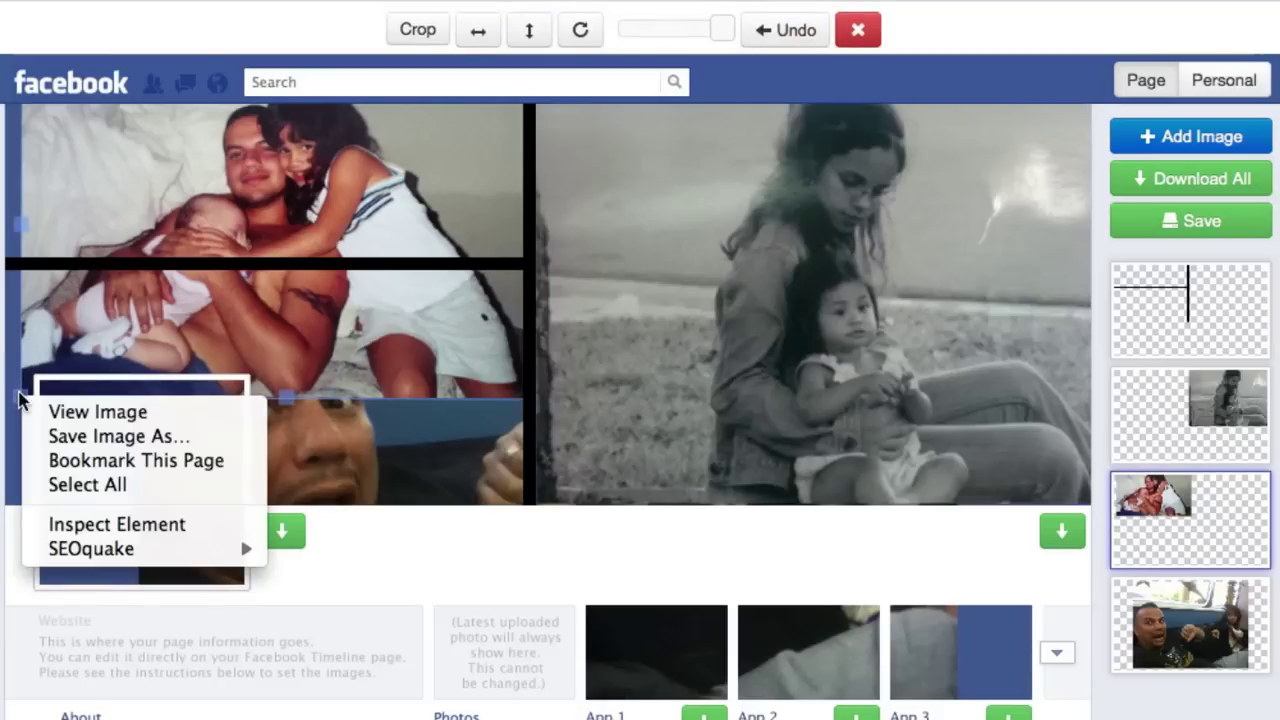
click(22, 400)
right_click(22, 400)
click(22, 400)
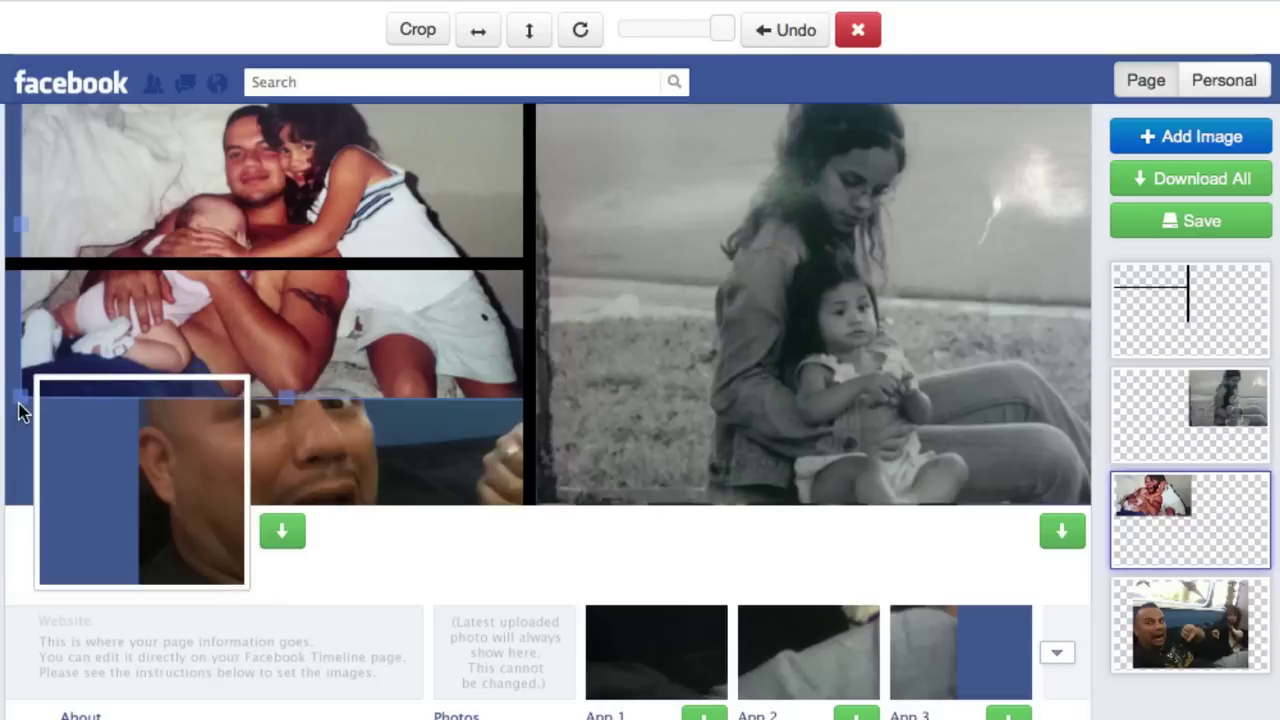
Shrink the photo of the man, girl and baby slightly more and align it with the cover's left edge.
drag(20, 396, 22, 380)
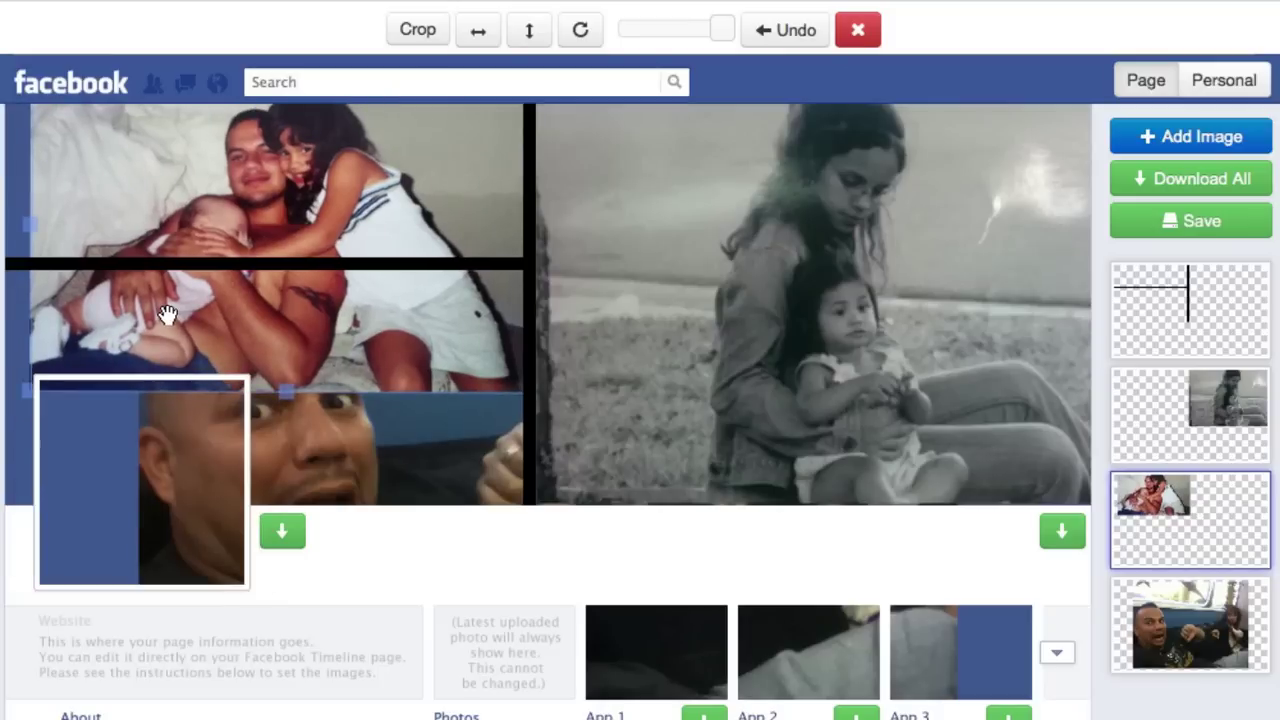
mouse_move(160, 307)
mouse_down()
mouse_move(139, 313)
mouse_move(150, 315)
mouse_up()
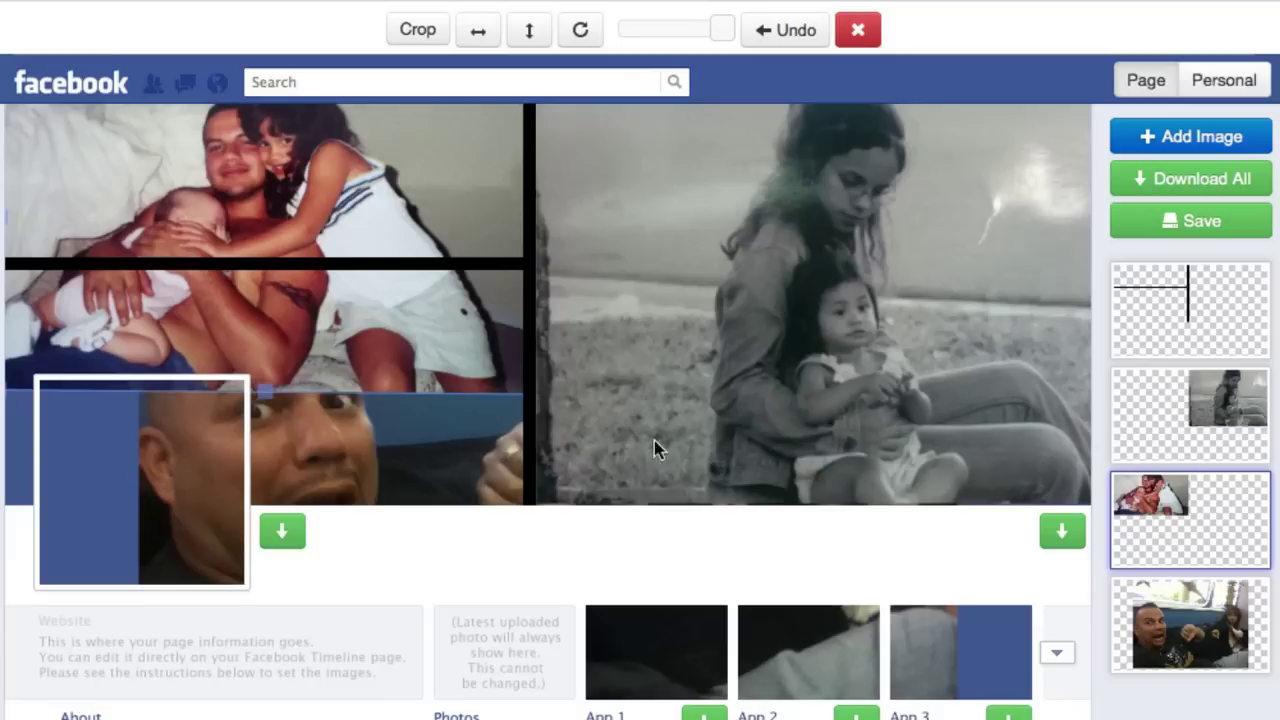
Bring the photo of the man and girl on the dark seat in front of the man, girl and baby photo and shrink it.
click(1205, 641)
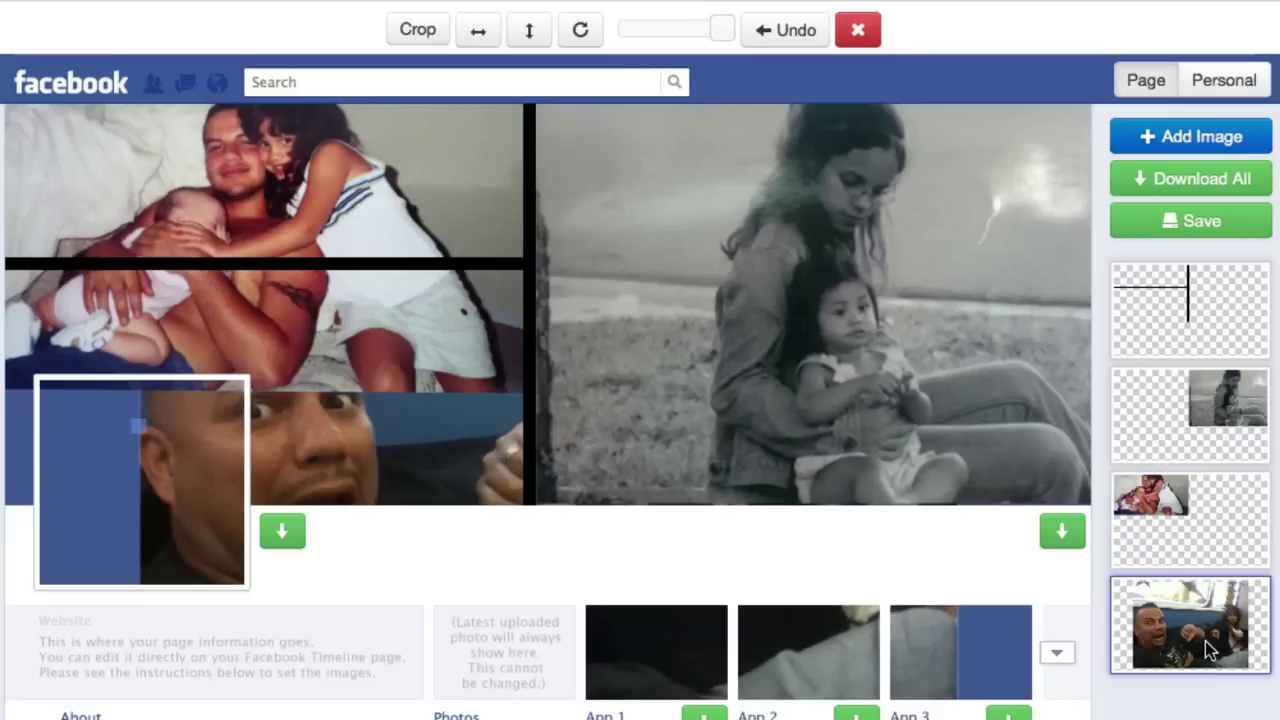
mouse_move(1190, 641)
mouse_down()
mouse_move(1173, 514)
mouse_move(1173, 528)
mouse_up()
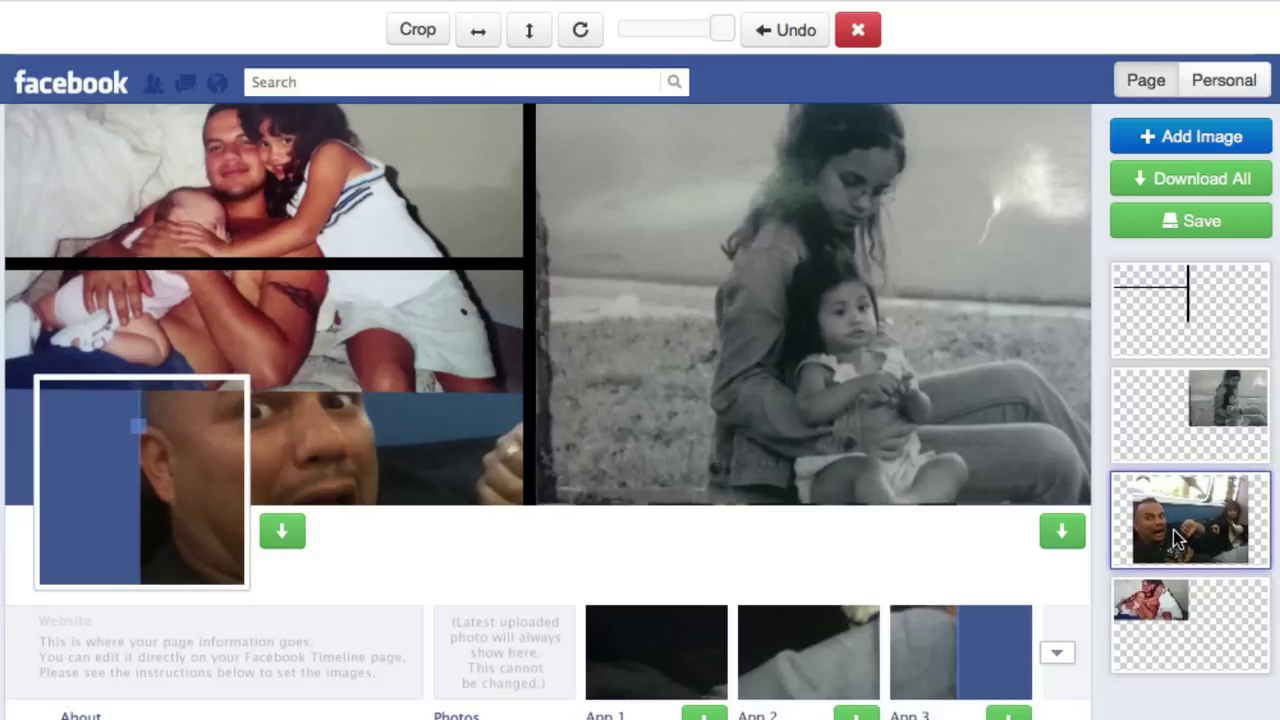
drag(431, 357, 360, 417)
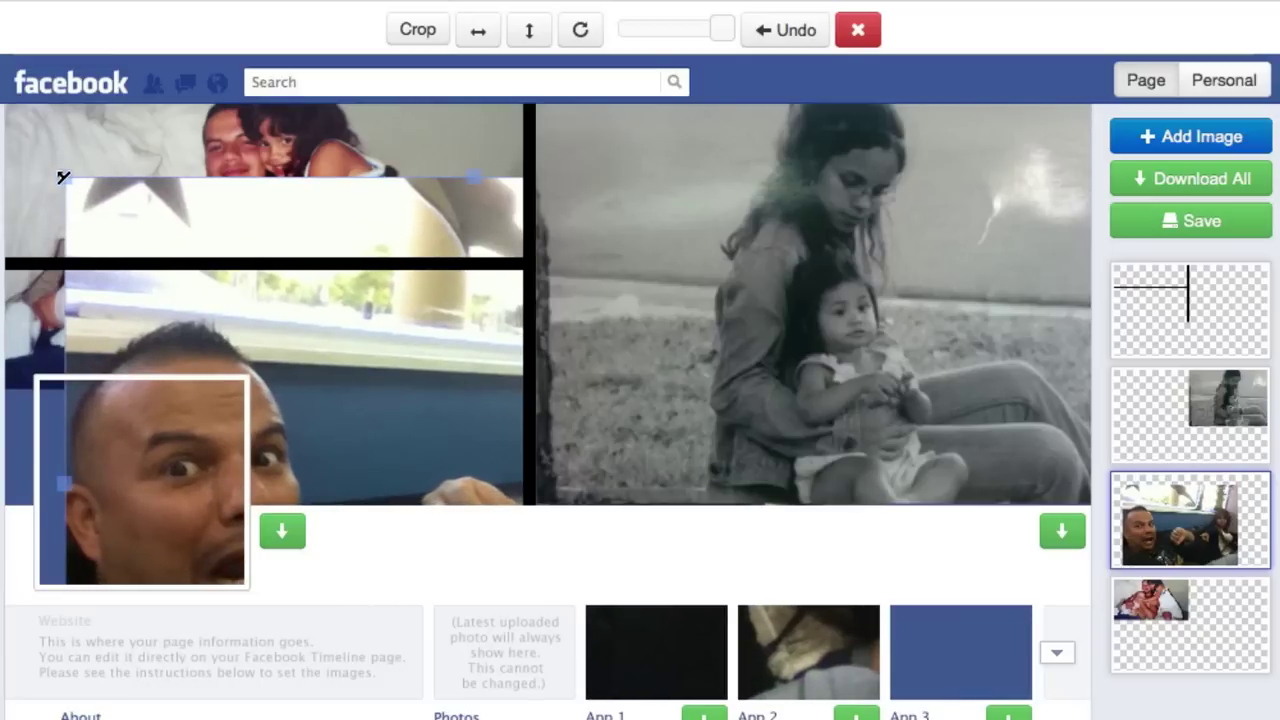
drag(62, 178, 171, 277)
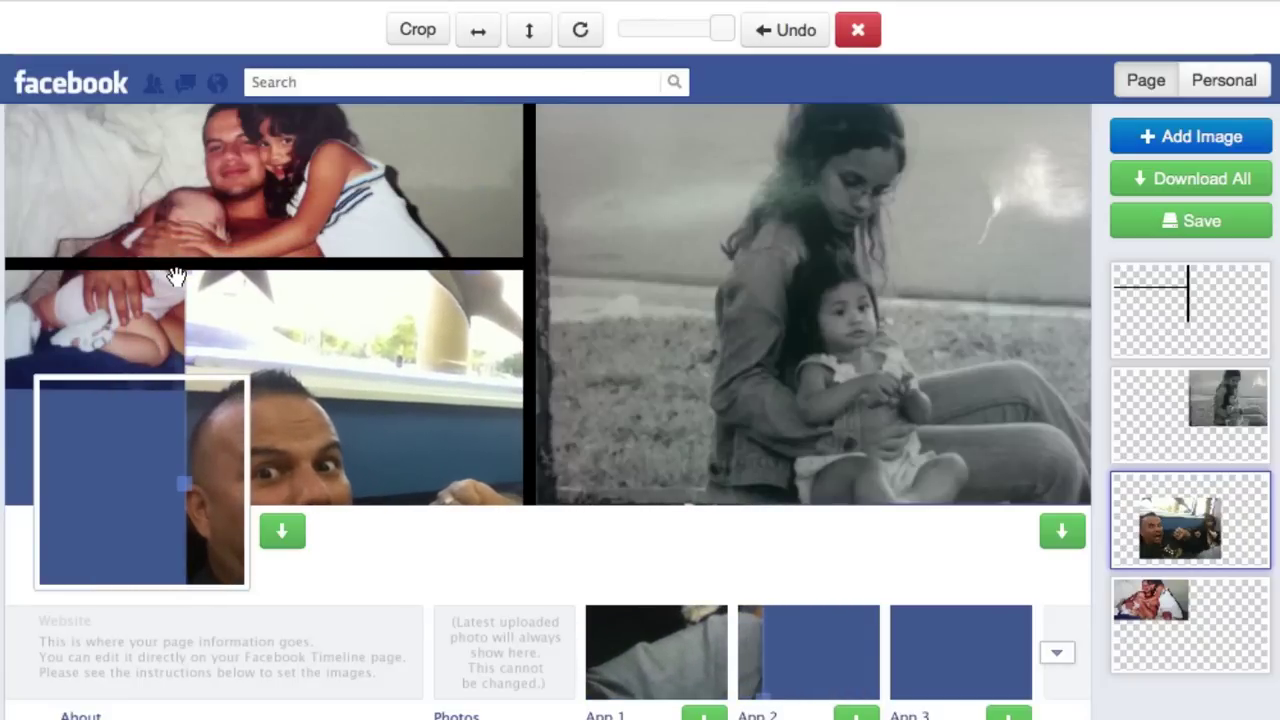
Fit the dark-seat photo into the collage's lower-left section, shrinking it slightly so the man and the girl both show beneath the horizontal line.
drag(390, 338, 214, 266)
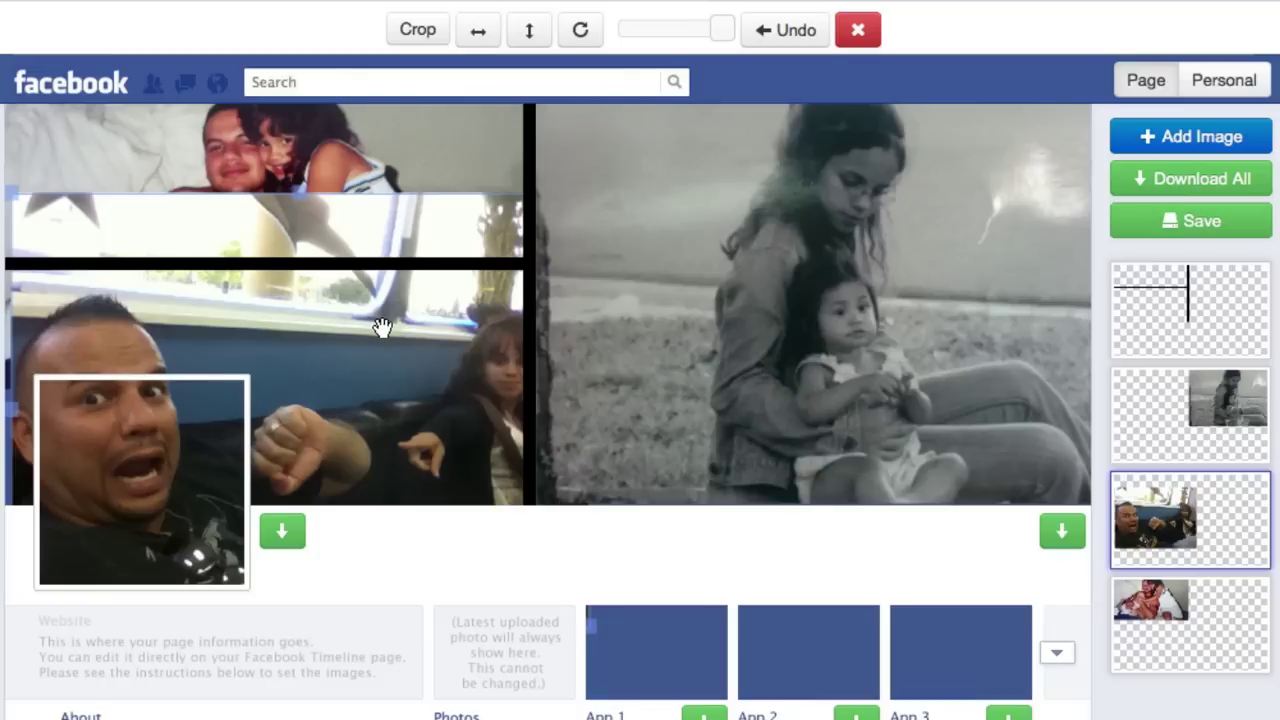
drag(374, 329, 372, 307)
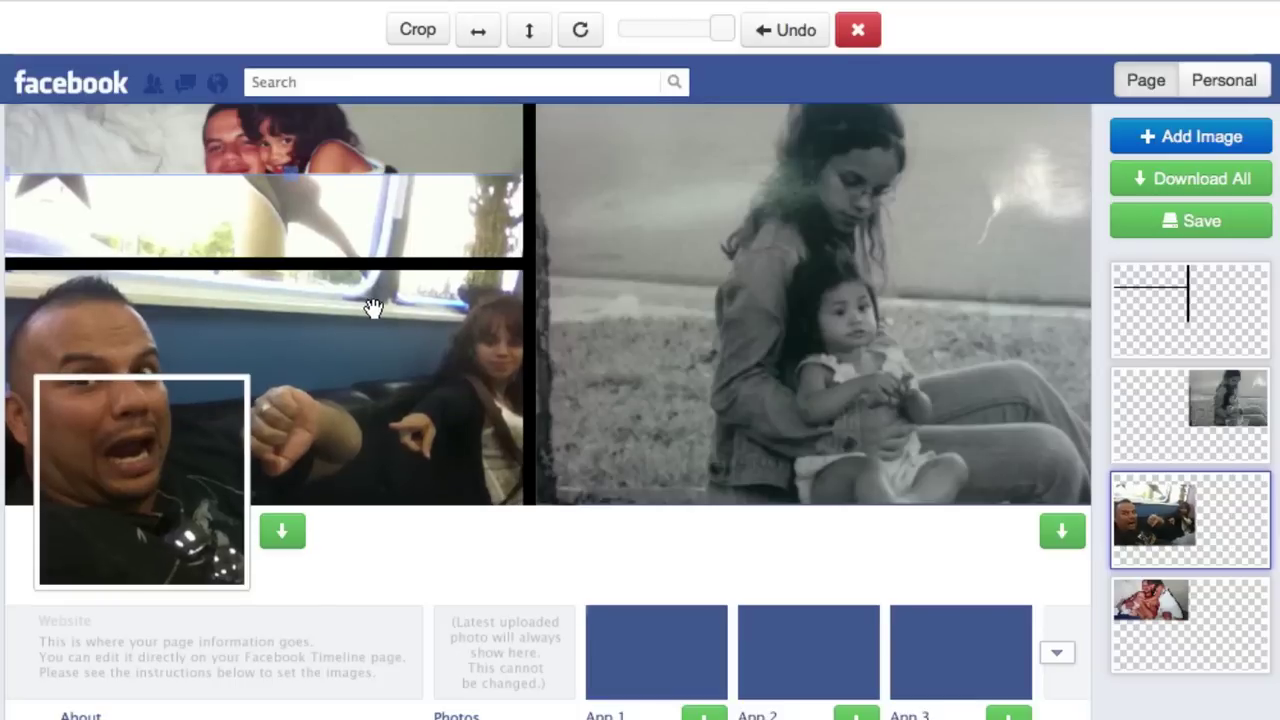
drag(346, 314, 423, 354)
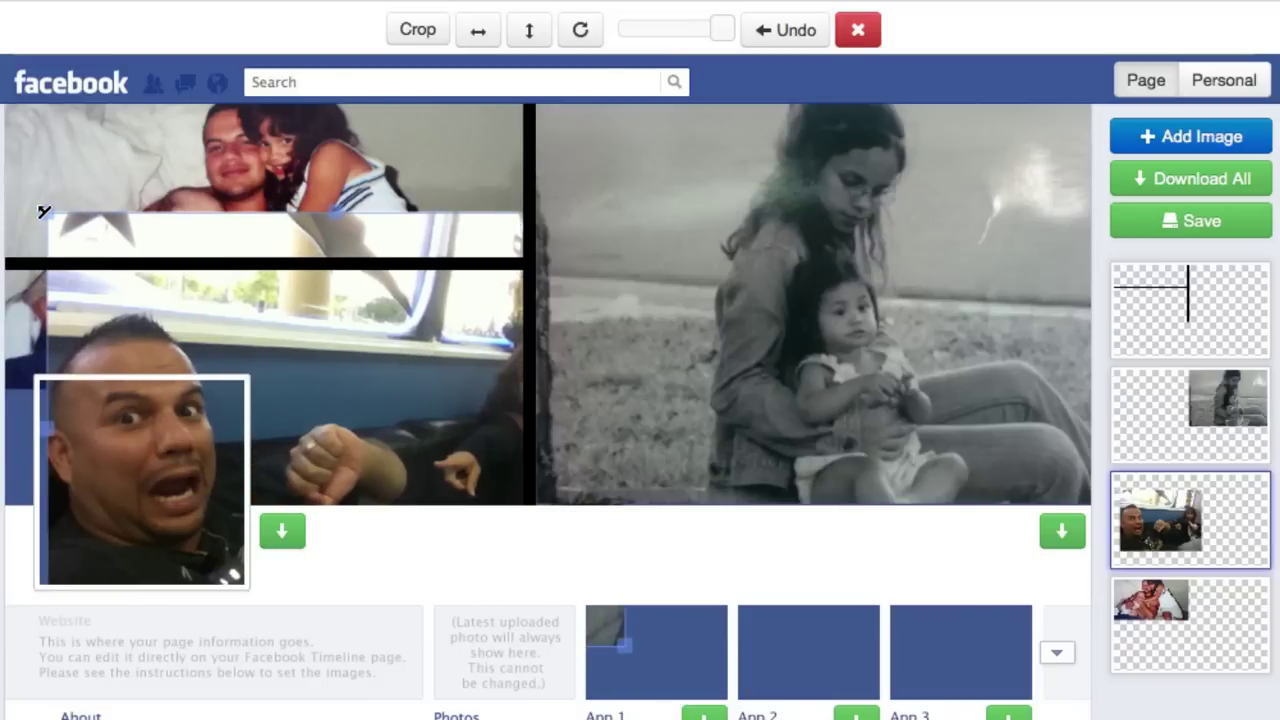
drag(43, 212, 62, 225)
drag(423, 363, 366, 361)
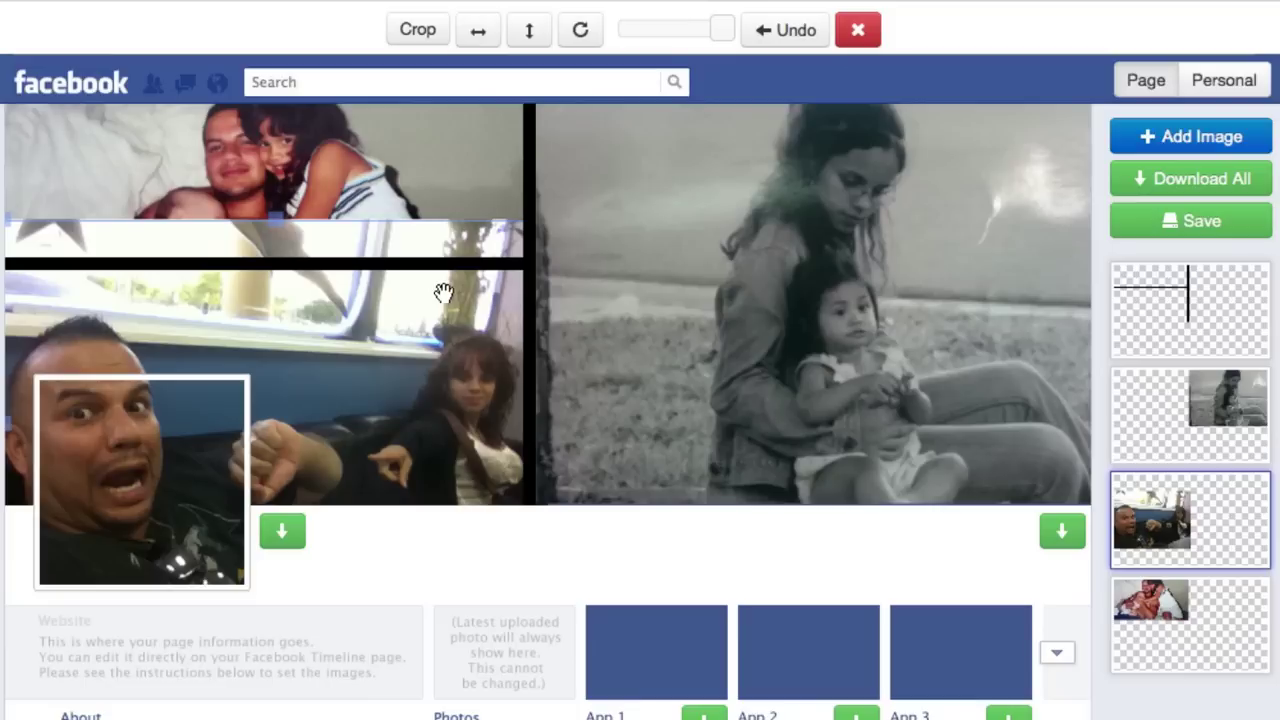
Crop the dark-seat photo along the frame's horizontal and vertical lines, and place the cropped photo in the collage's lower-left section.
click(418, 32)
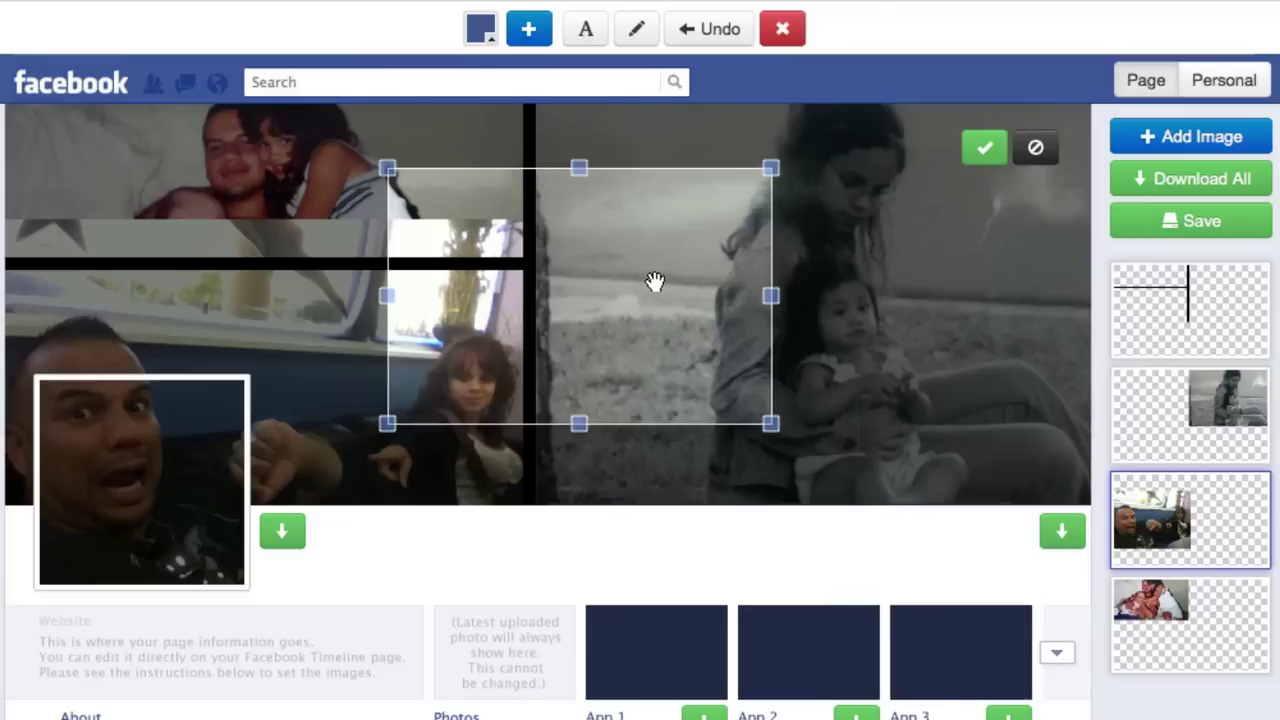
drag(654, 280, 275, 333)
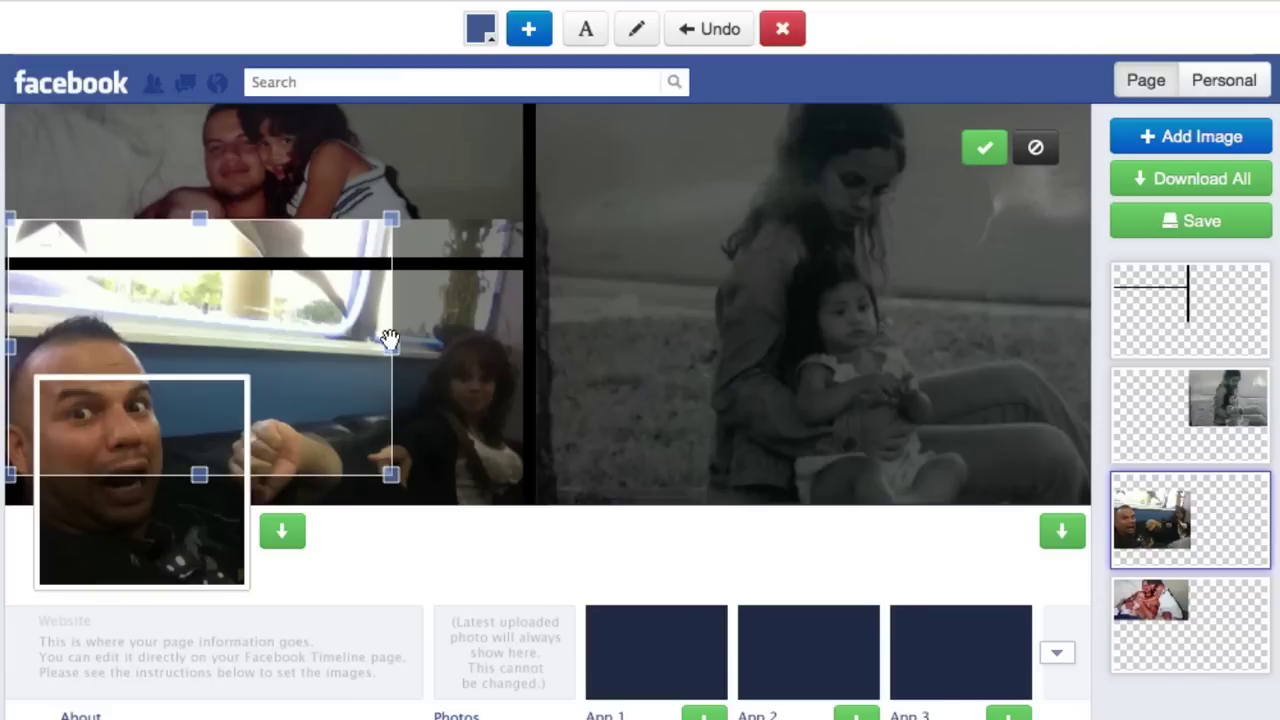
drag(392, 346, 529, 350)
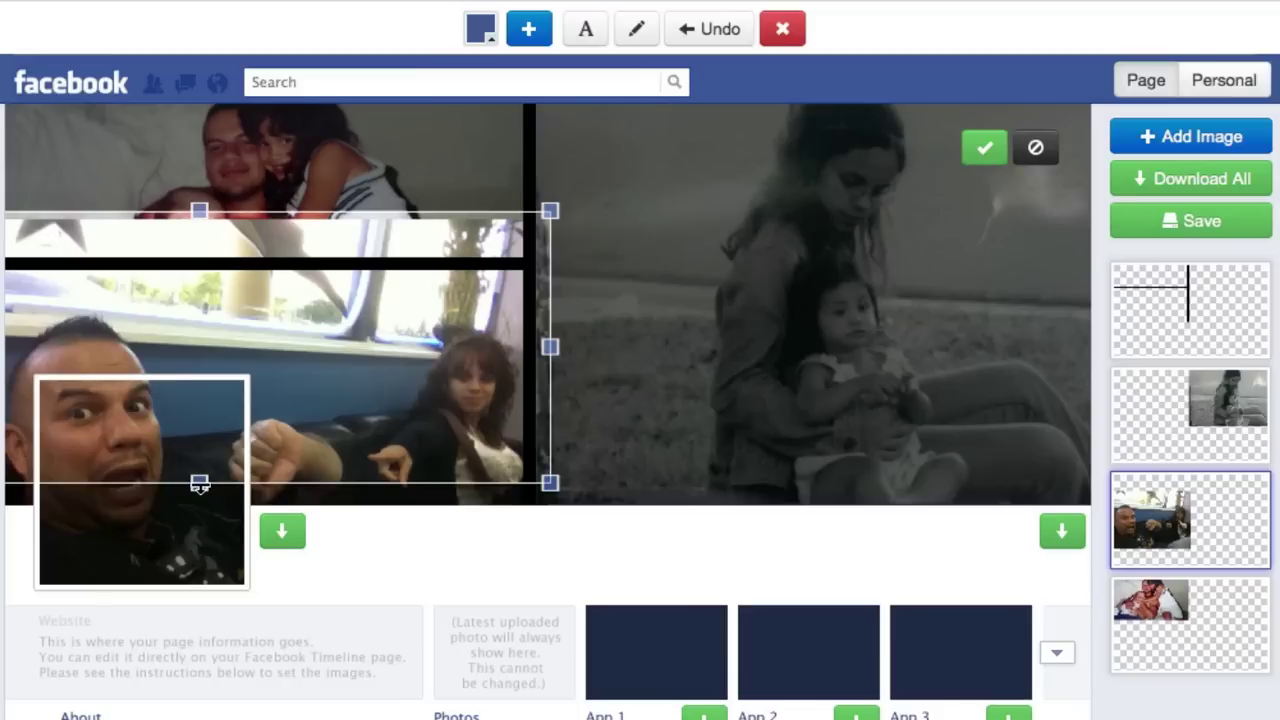
drag(199, 484, 197, 517)
drag(294, 346, 338, 419)
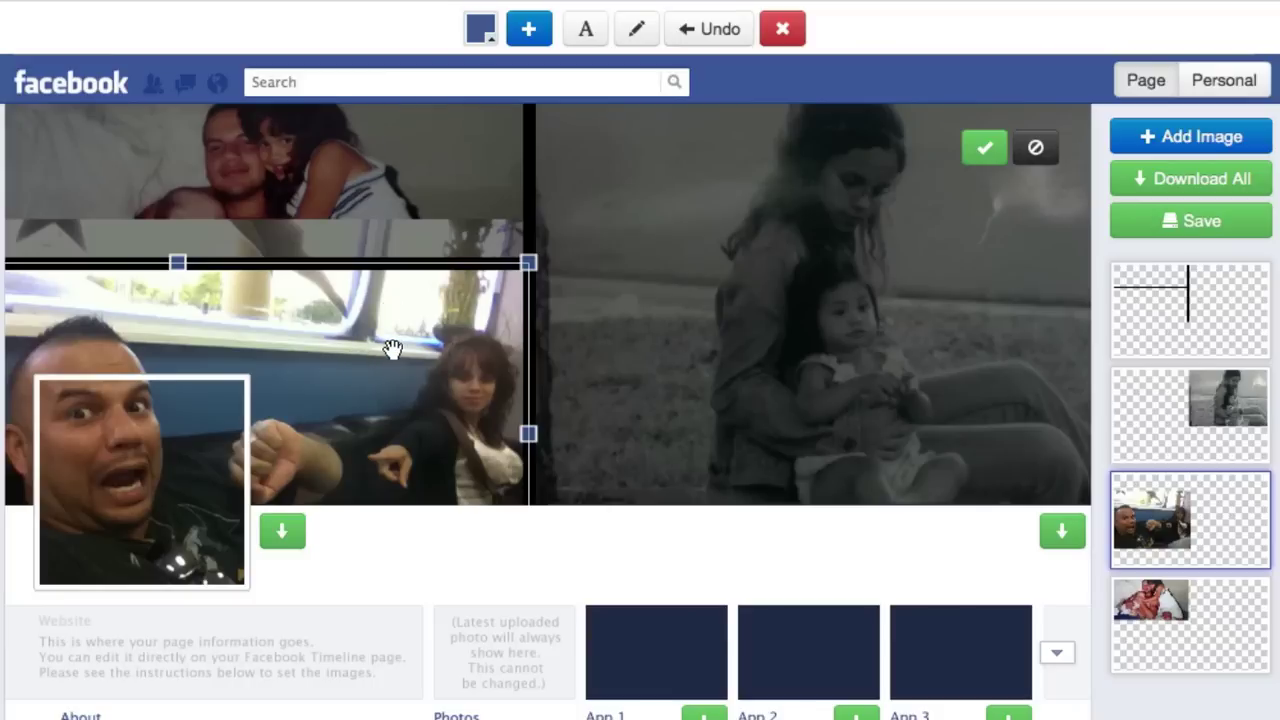
drag(70, 307, 333, 190)
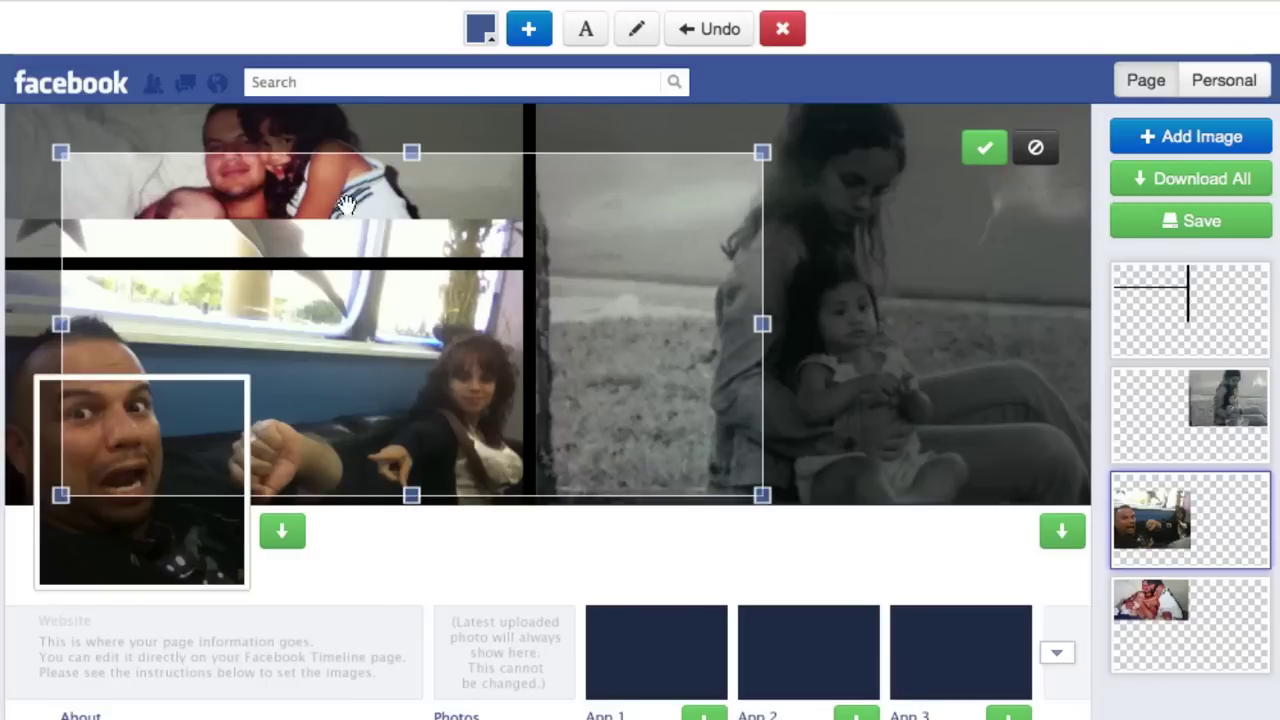
click(590, 219)
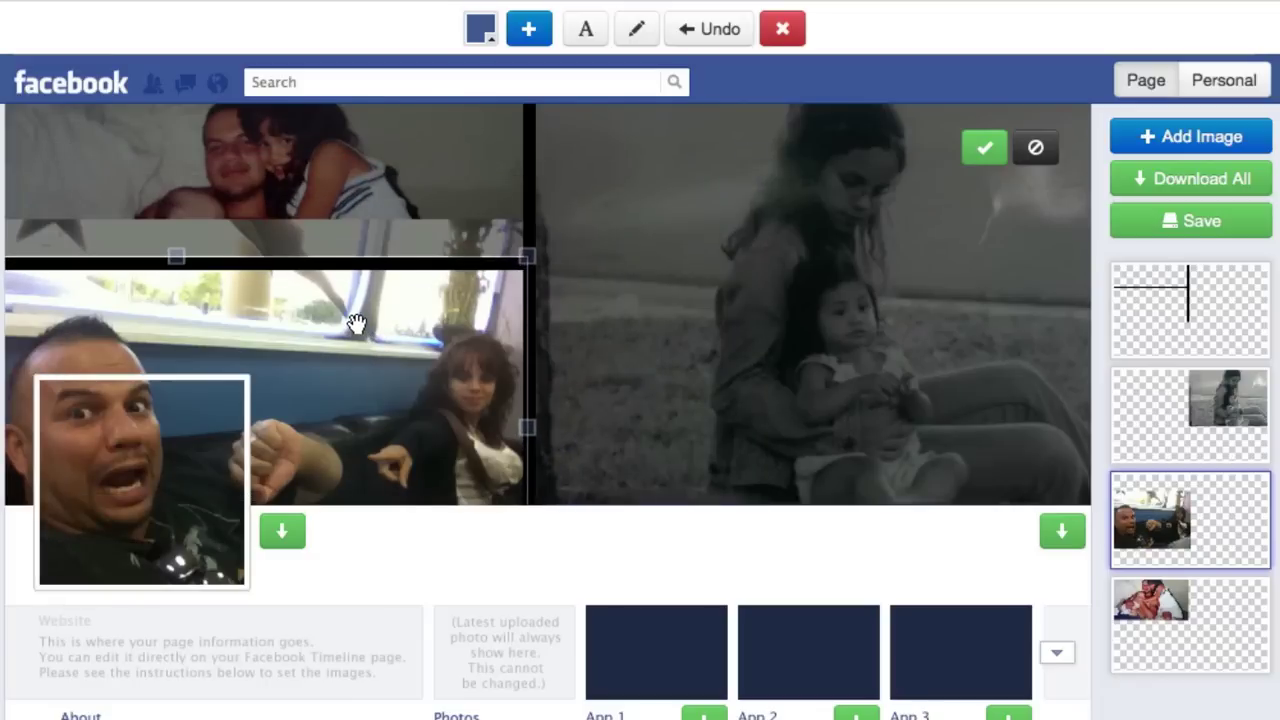
click(357, 323)
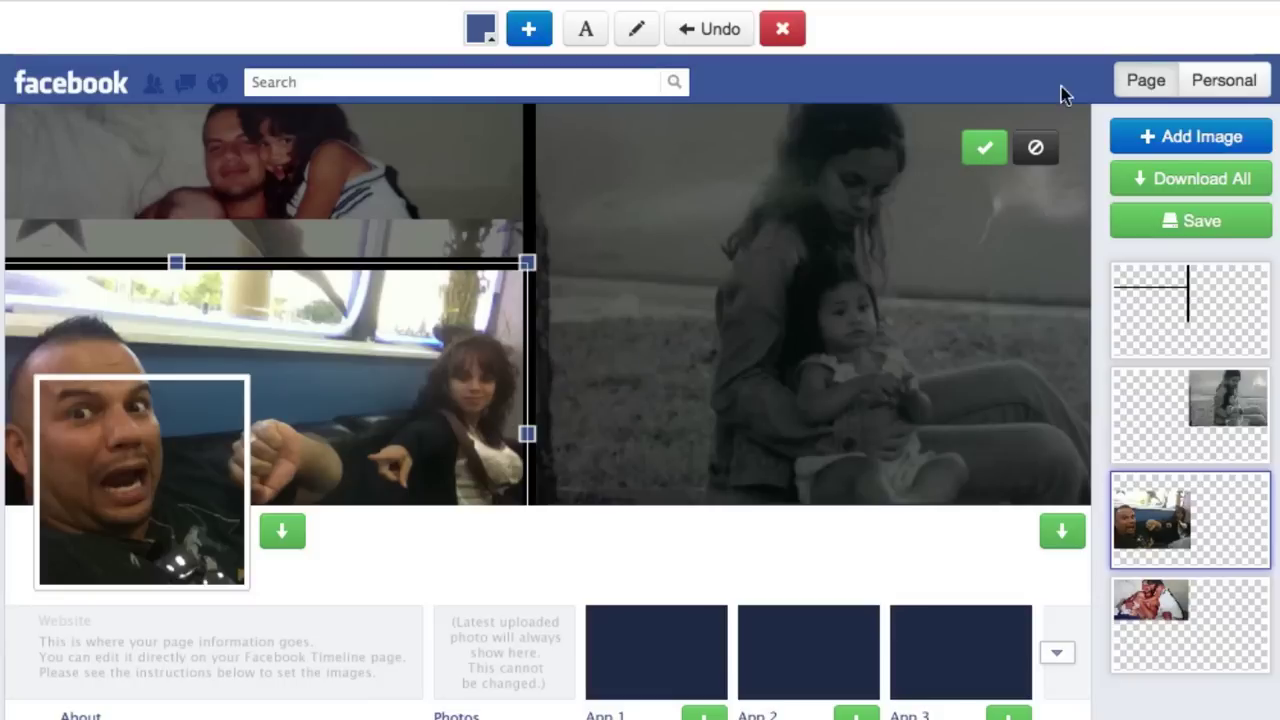
click(986, 150)
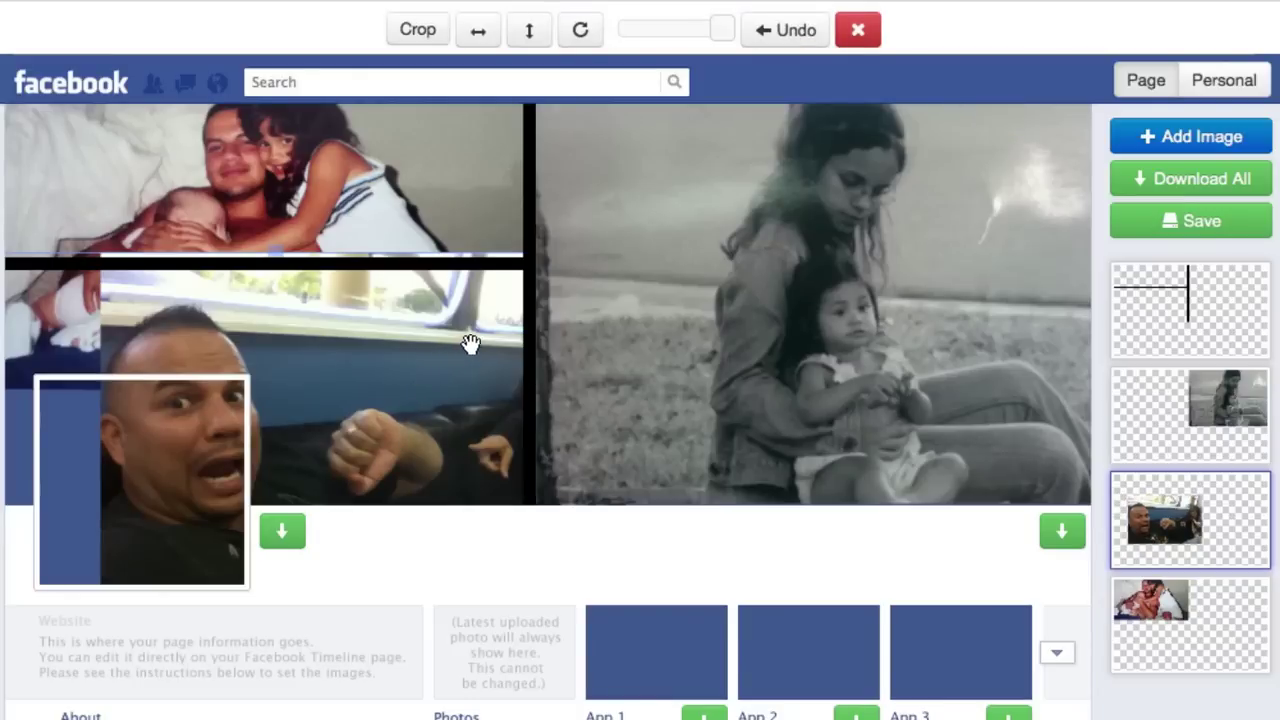
drag(466, 346, 368, 358)
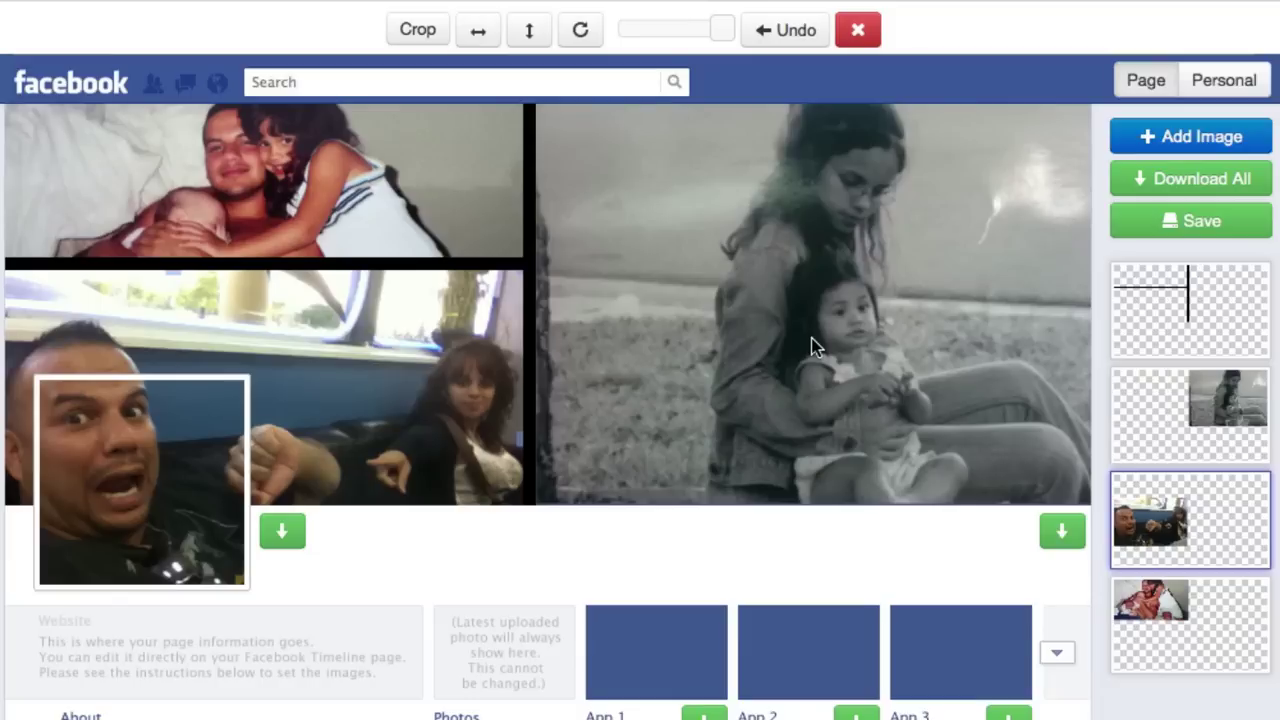
click(880, 585)
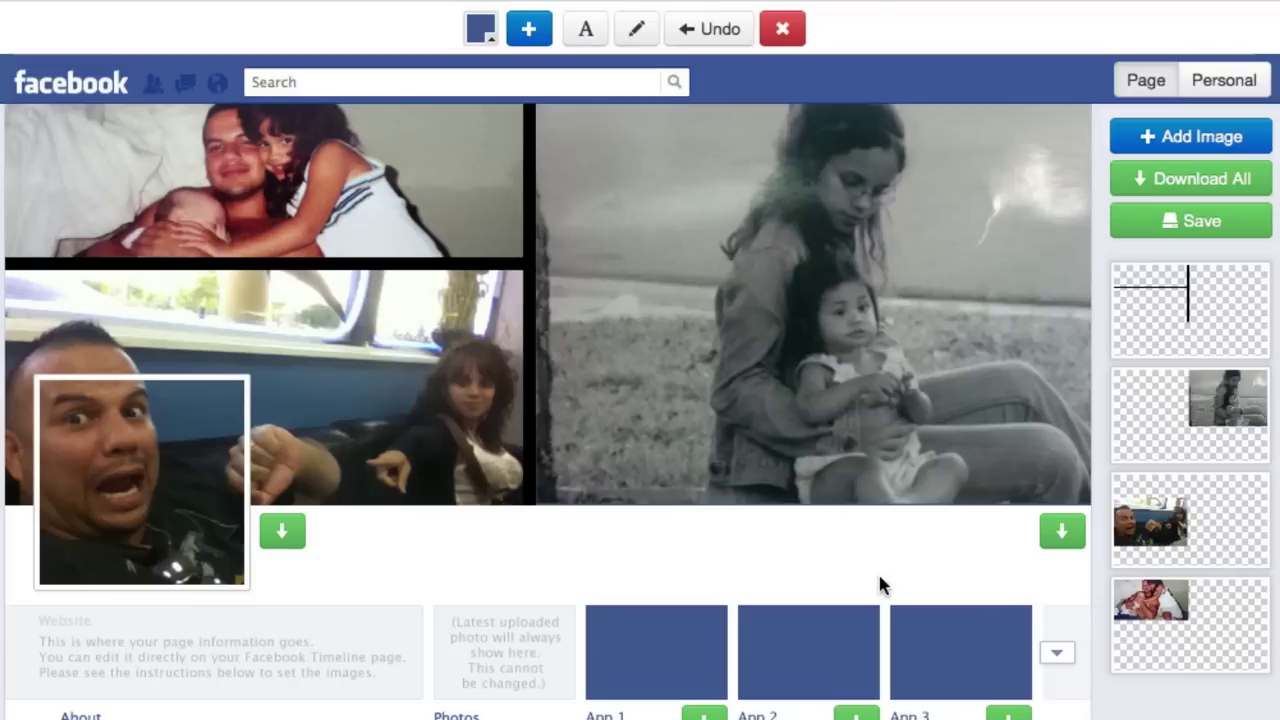
Download the profile picture and the cover image.
click(284, 546)
click(1064, 538)
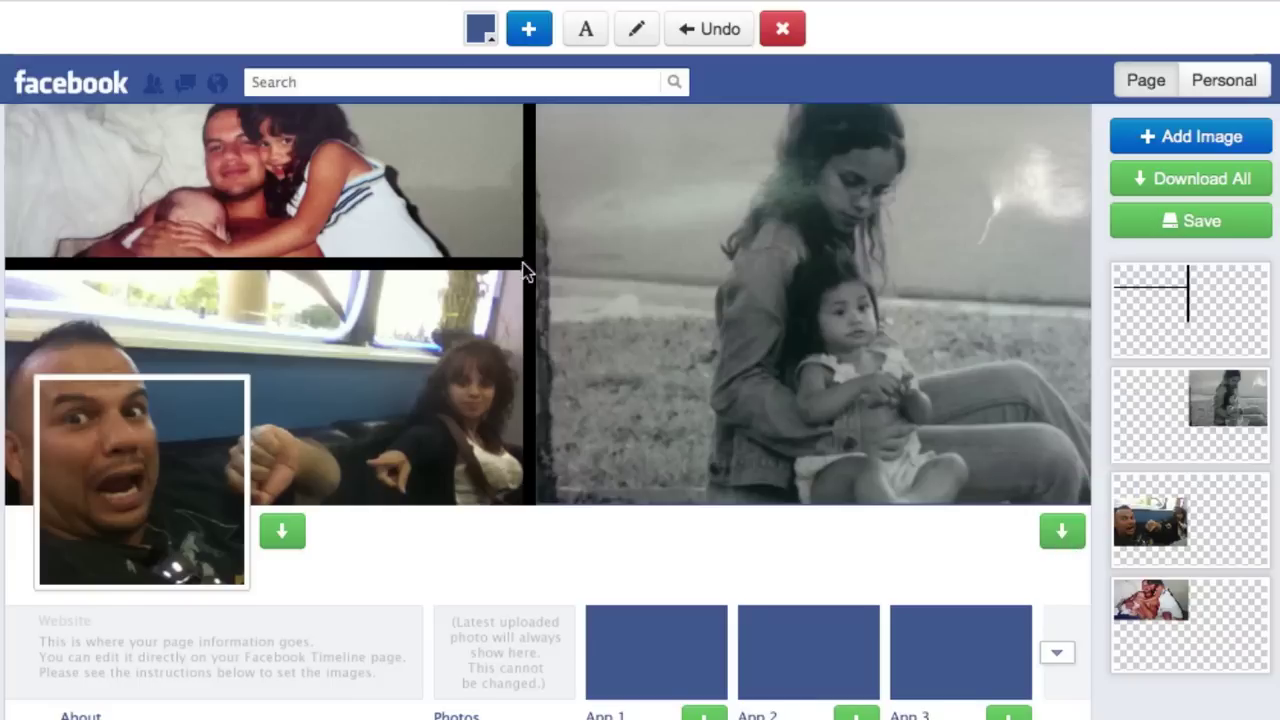